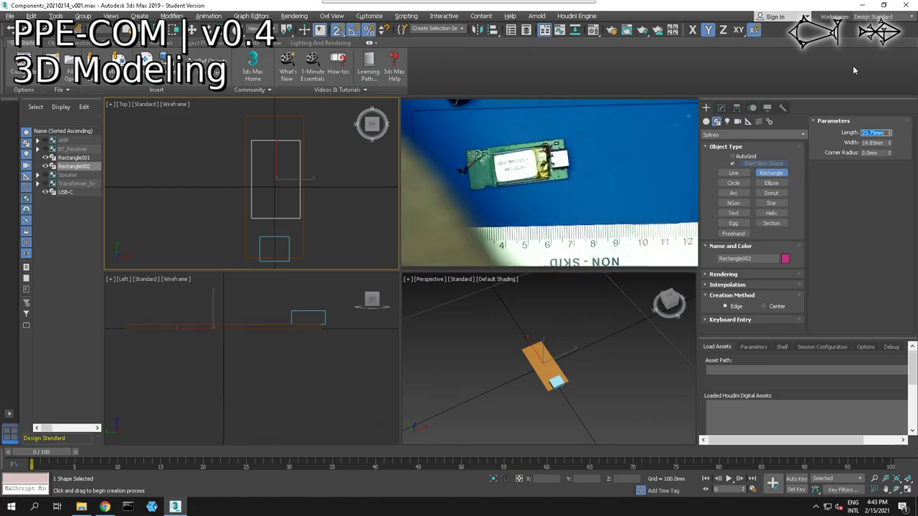
- Extrude the battery rectangle by 3.8 mm and raise it onto the top face of the board
left_click(721, 108)
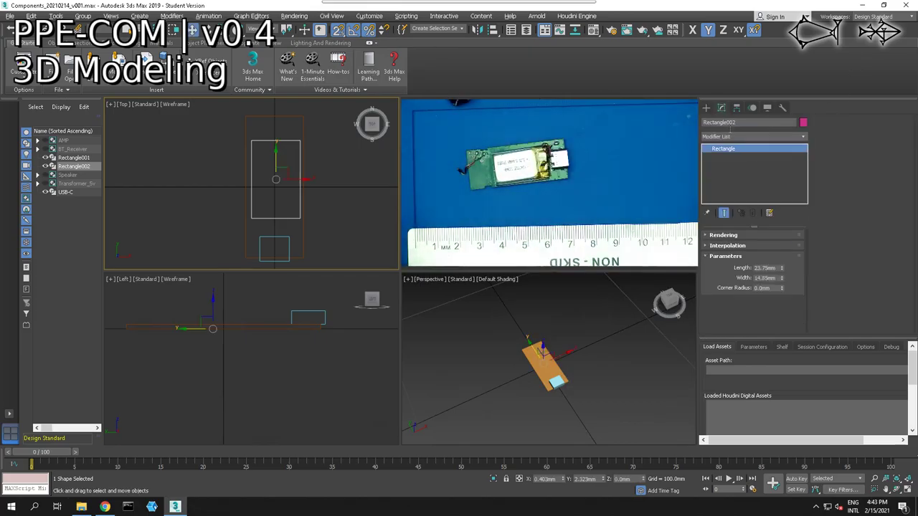
left_click(735, 137)
scroll(742, 380, "down", 6)
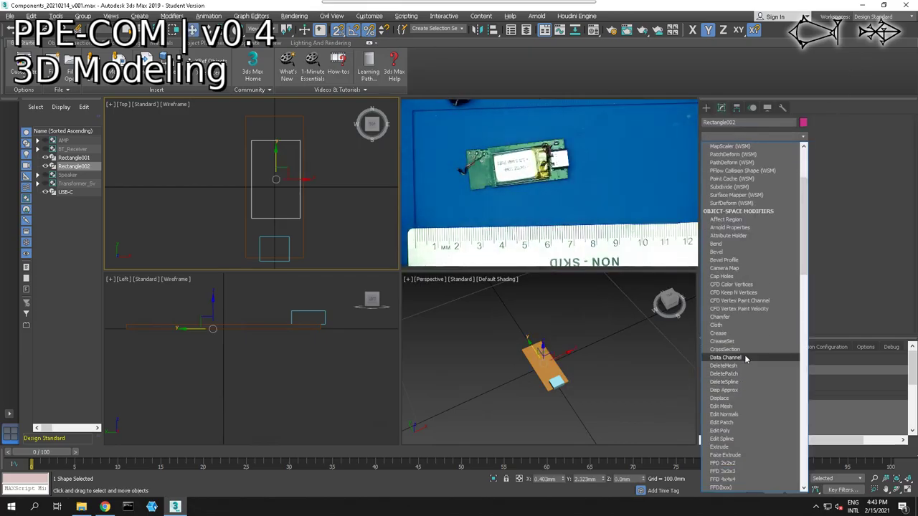
left_click(728, 448)
double_click(768, 248)
type("3.8")
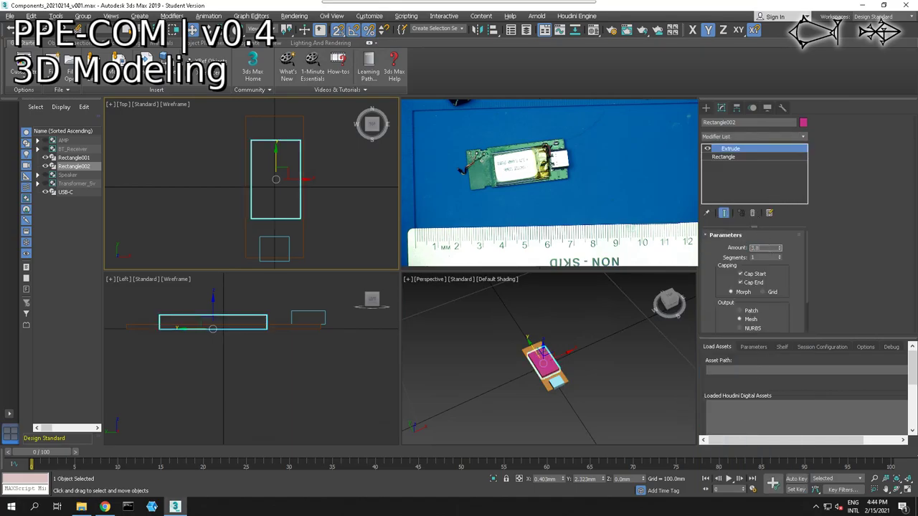
key("Return")
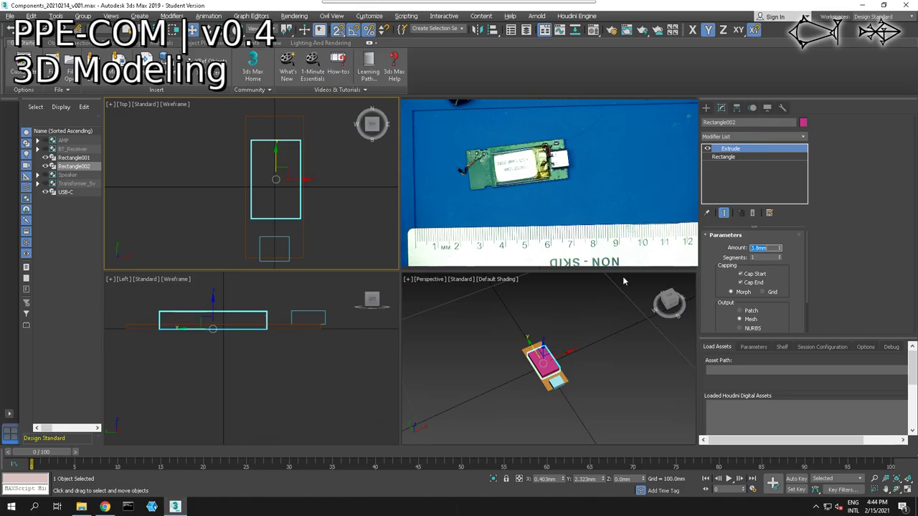
left_click_drag(213, 305, 320, 320)
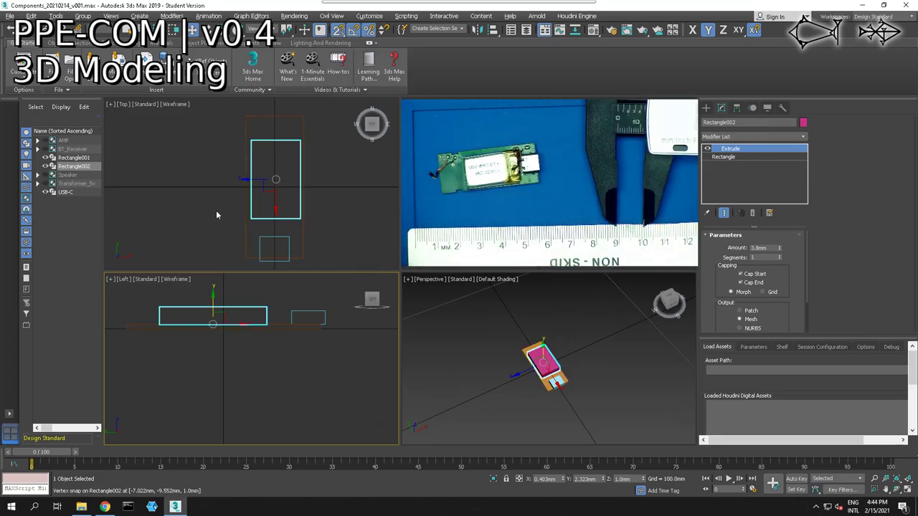
- Draw a guide rectangle about 15.8 mm wide between the board's upper end and the battery, and set its length to 11.5 mm
left_click(705, 108)
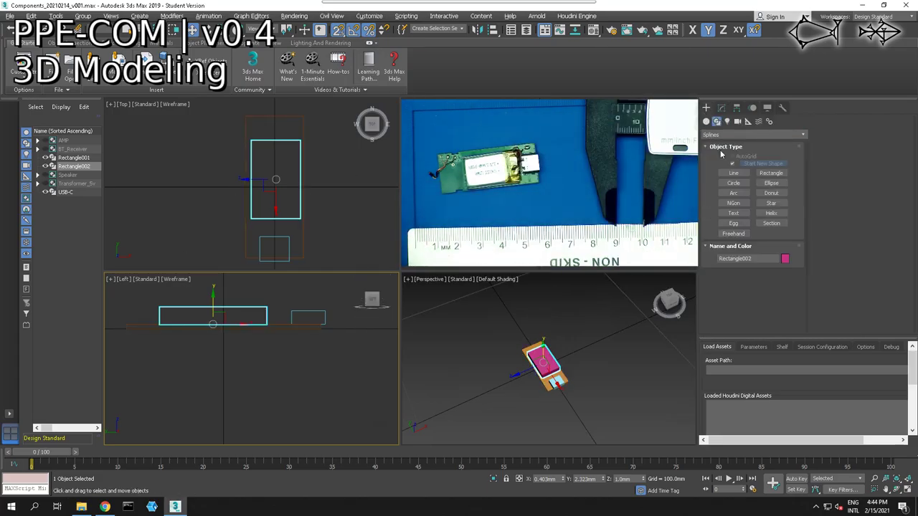
left_click(764, 173)
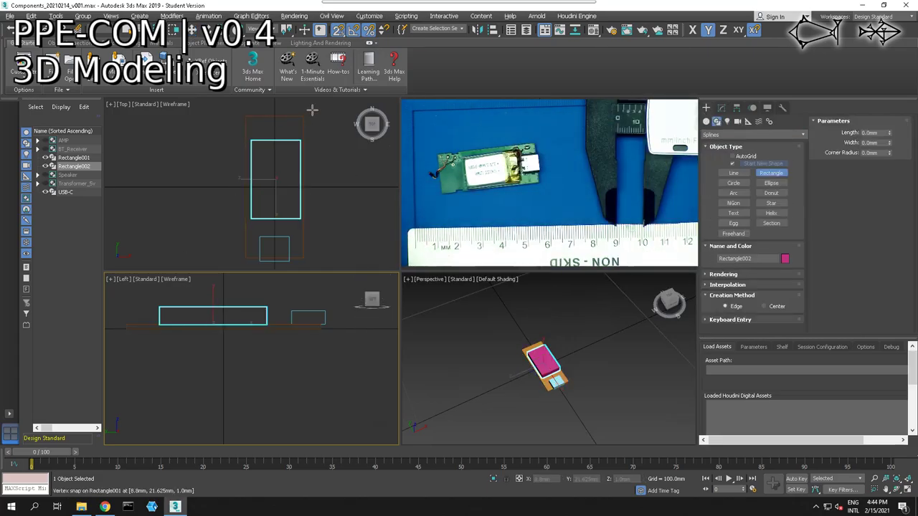
left_click_drag(304, 117, 251, 139)
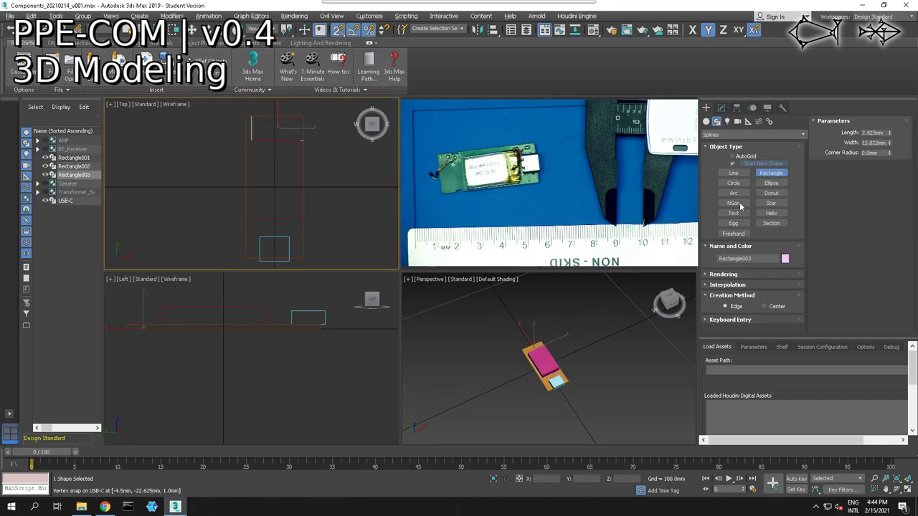
left_click(875, 133)
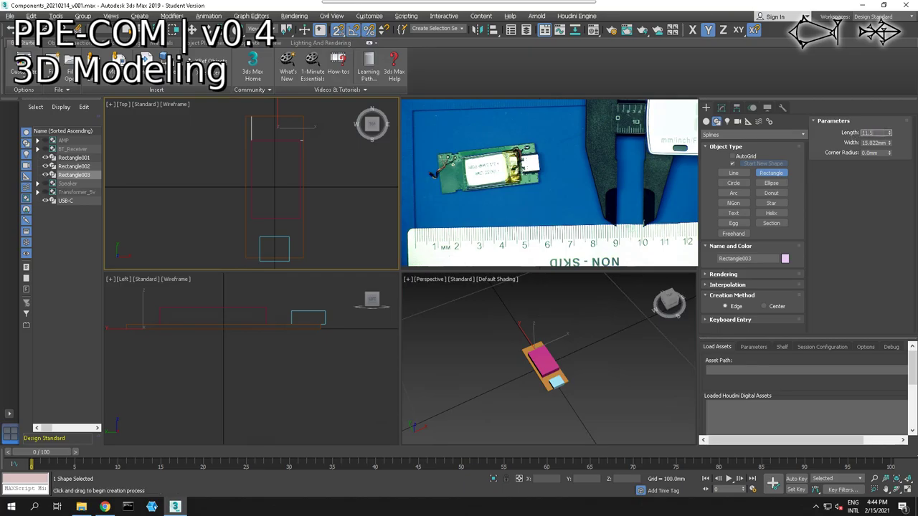
key("Return")
- Snap the guide rectangle to the board's upper edge and move the battery down to the guide's lower edge
left_click(192, 31)
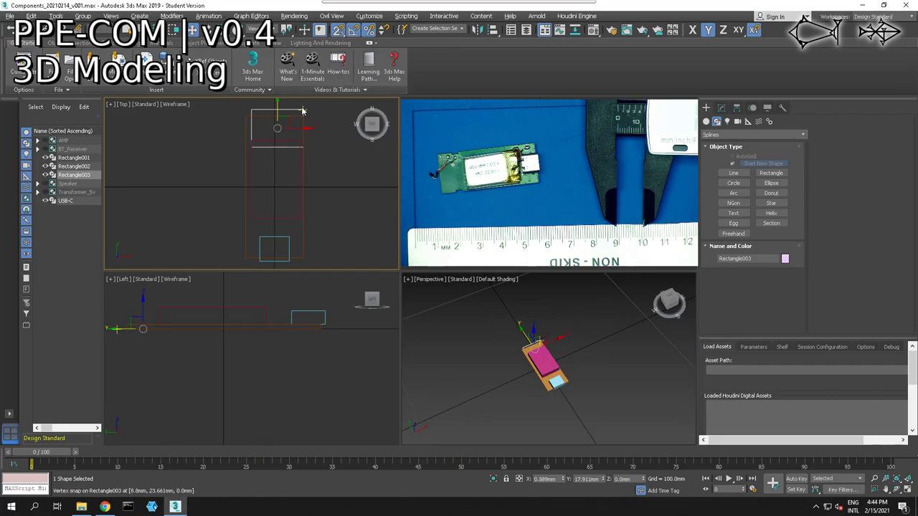
left_click_drag(302, 109, 301, 152)
left_click(252, 184)
left_click(247, 138)
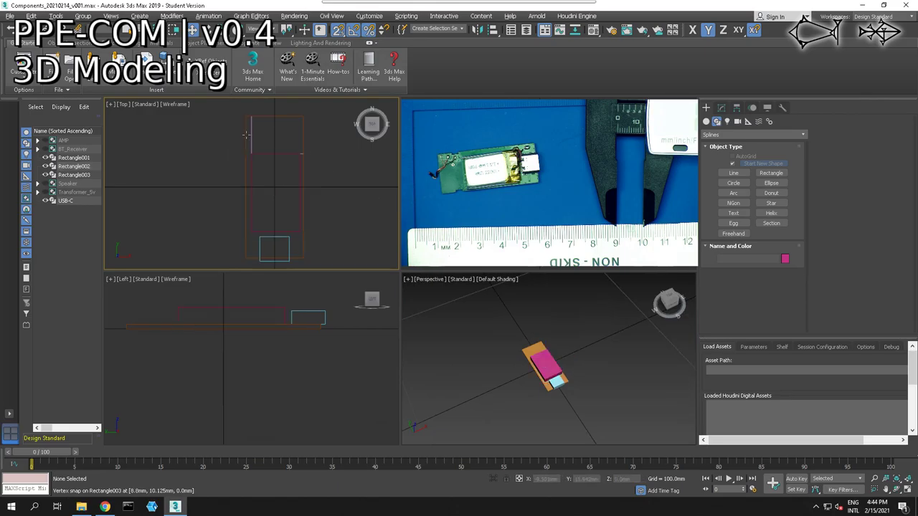
- Delete the guide rectangle at the board's upper end
left_click(250, 134)
key("Delete")
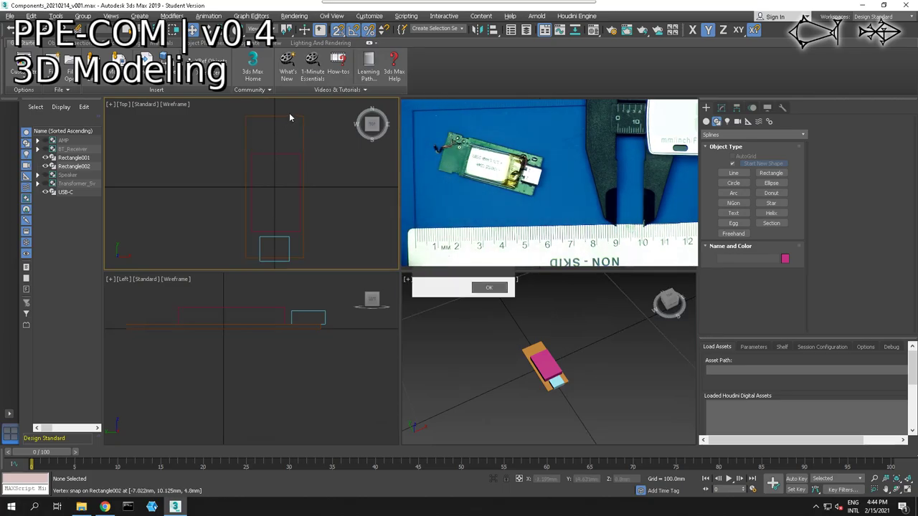
key("Return")
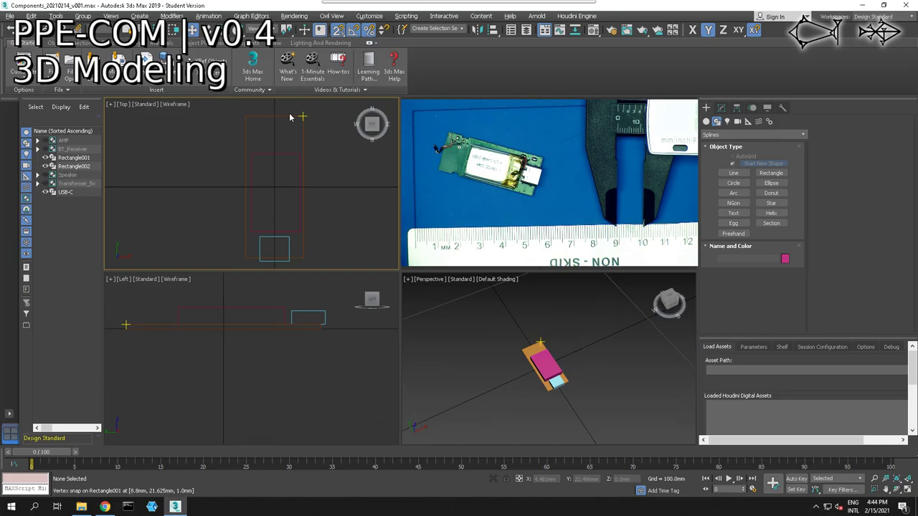
- Align the battery to the board so it is centred across its width, without aligning its height
left_click(276, 153)
key("alt+a")
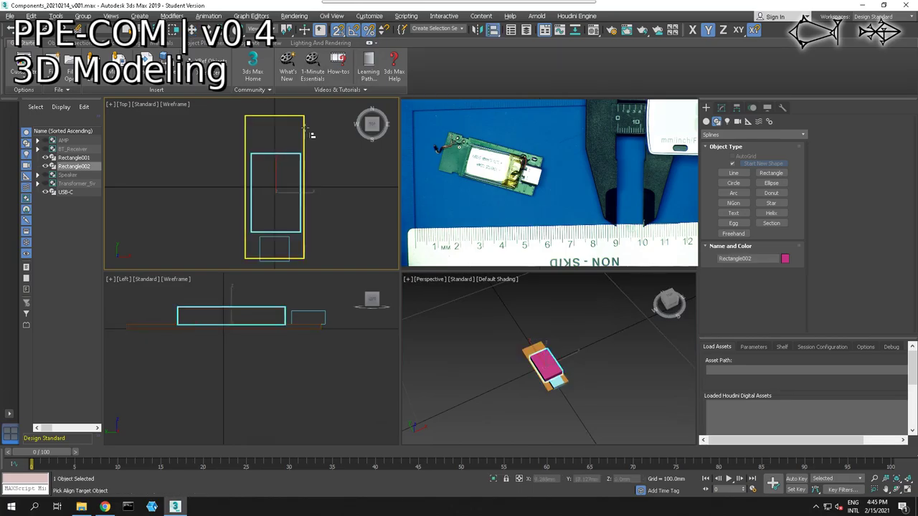
left_click(306, 130)
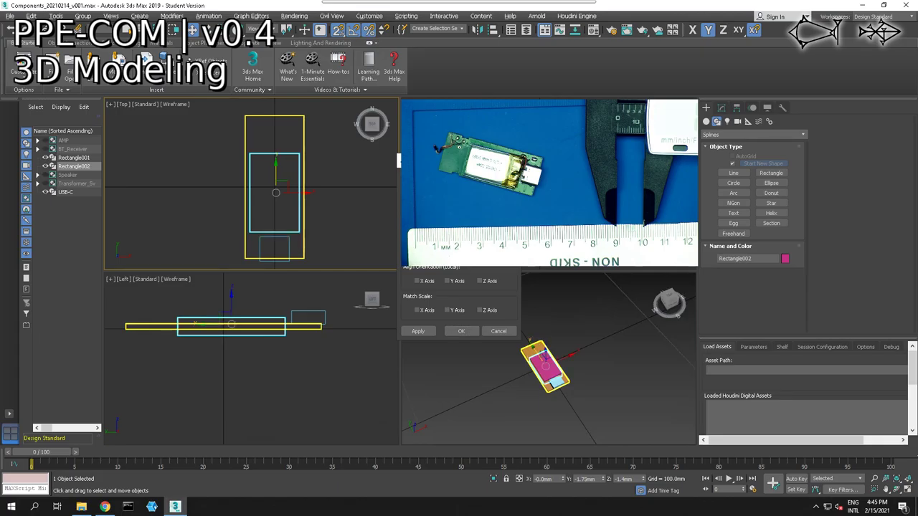
left_click(479, 206)
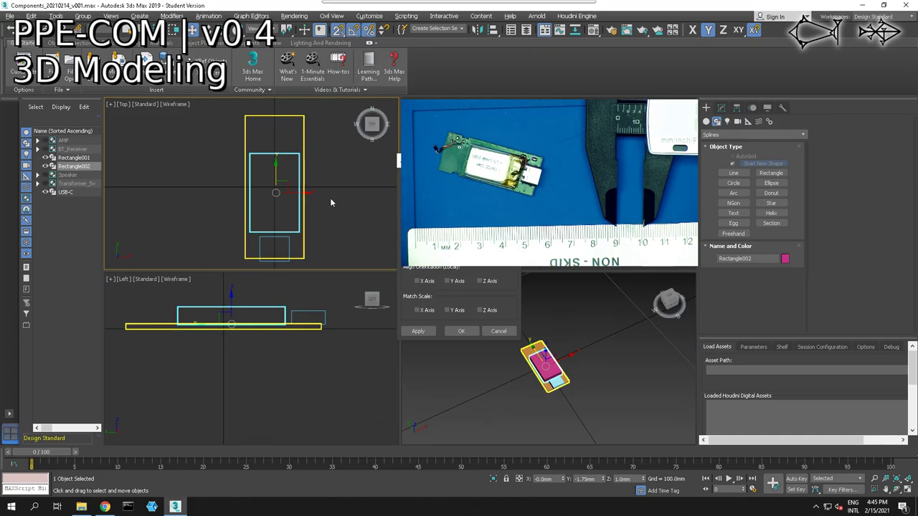
left_click(462, 330)
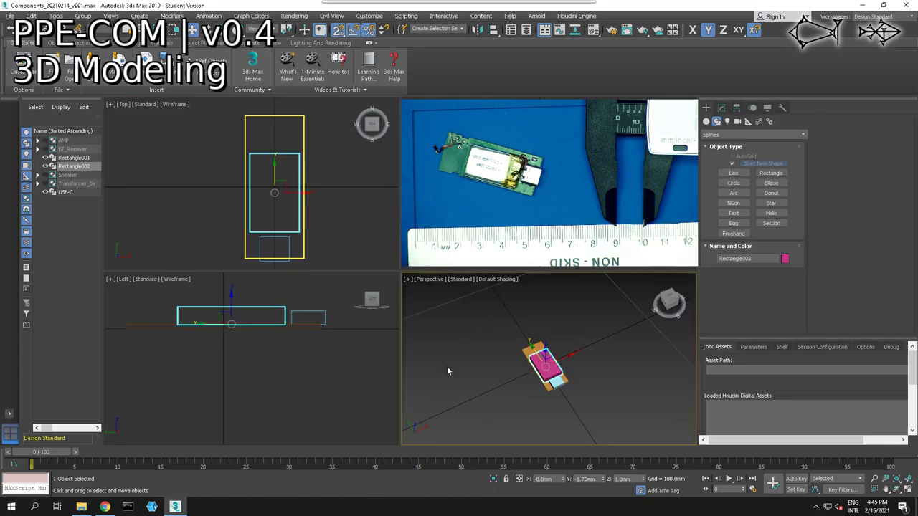
left_click(447, 366)
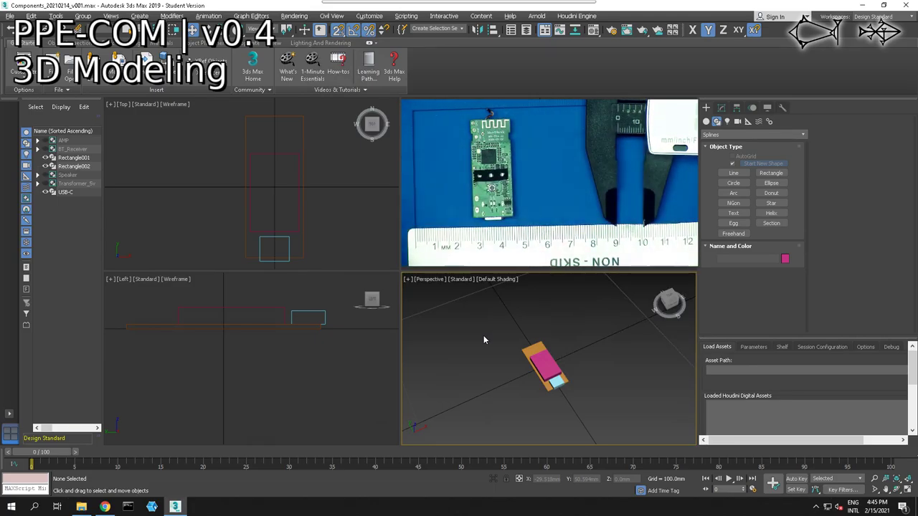
- Rename the orange board object as PCB
left_click_drag(503, 332, 579, 410)
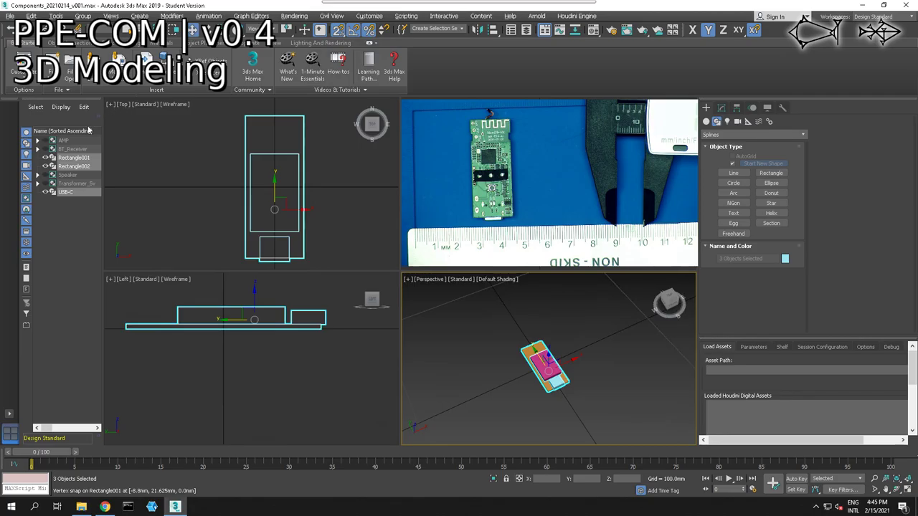
left_click(408, 366)
left_click(524, 348)
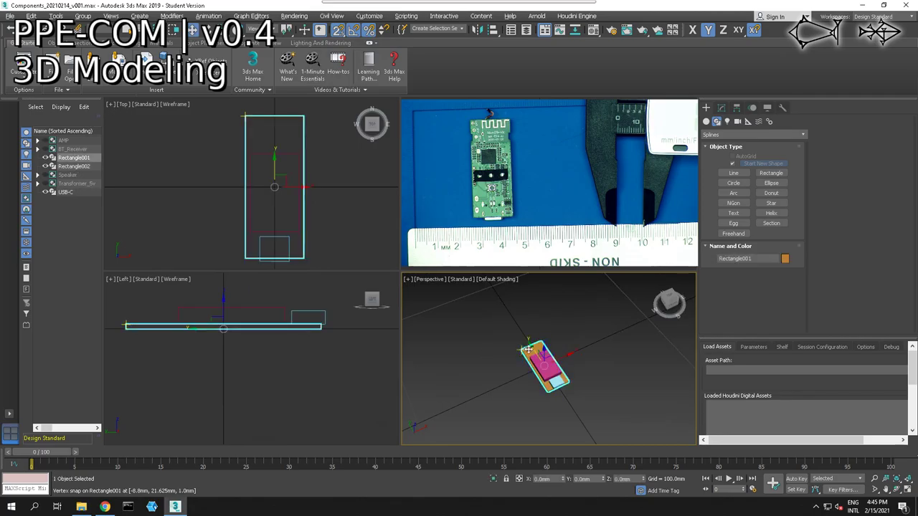
left_click(722, 108)
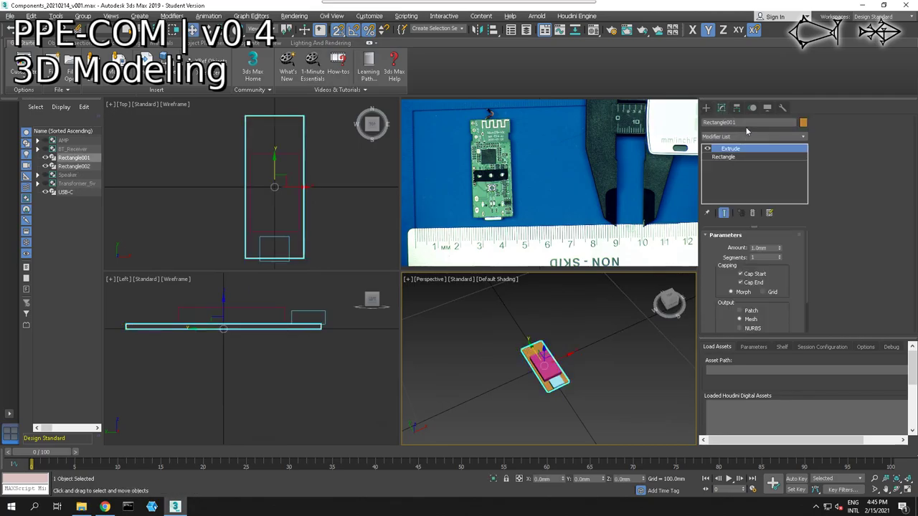
type("PCB")
key("Return")
- Rename the extruded battery block as Barttery
left_click(72, 167)
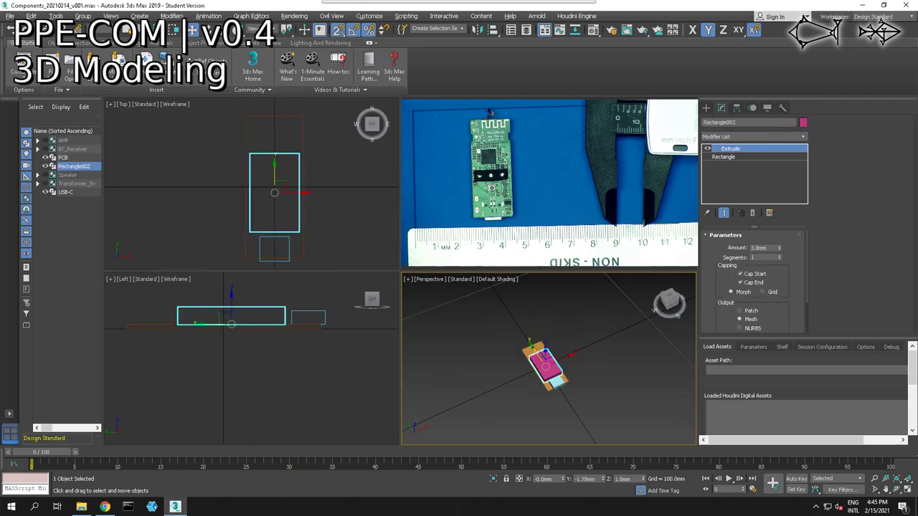
double_click(758, 123)
type("Barttery")
key("Return")
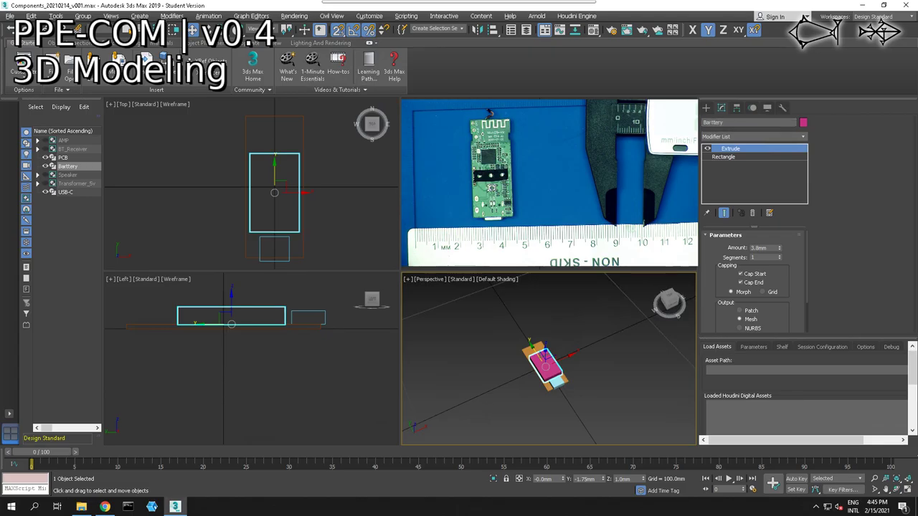
- Group the PCB, battery and USB-C connector under the name Transmitter
key("ctrl+a")
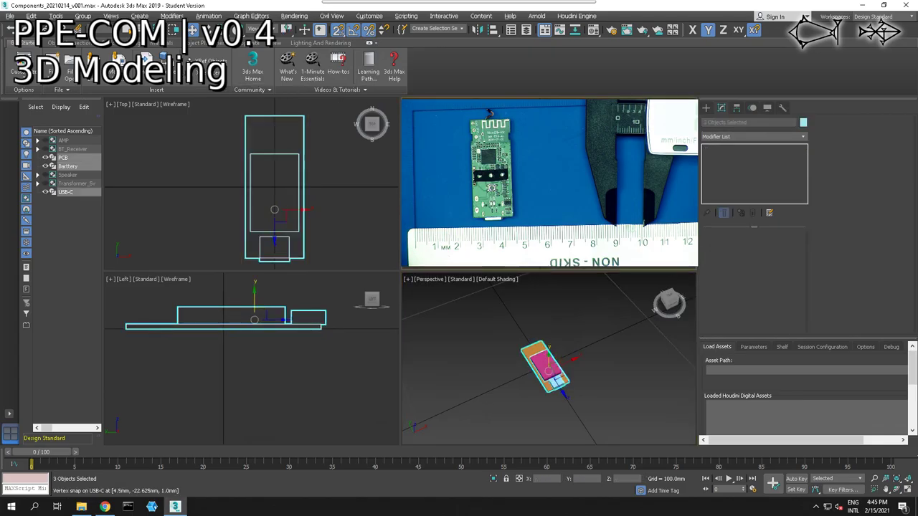
left_click(83, 16)
left_click(97, 30)
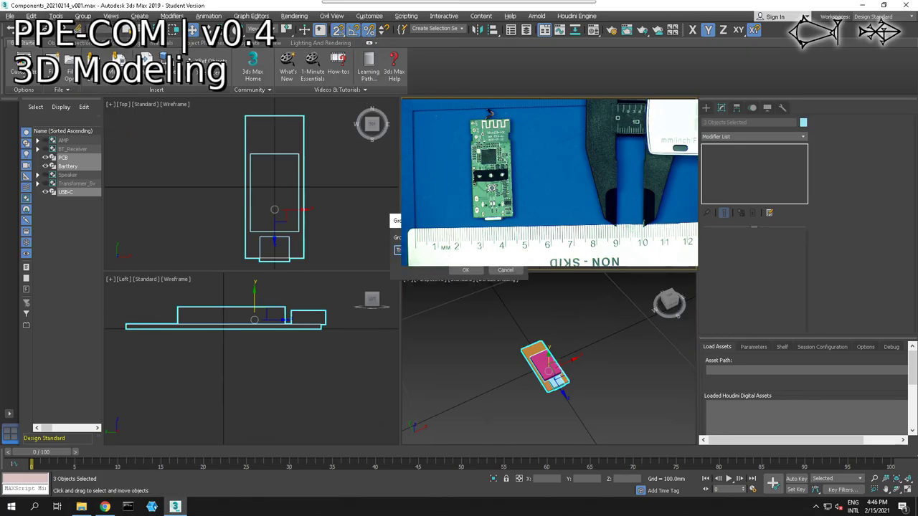
type("Transmitter")
key("Return")
- Rotate the Transmitter group 180 degrees about the Y axis so the board faces up
left_click(310, 232)
key("F5")
left_click(279, 189)
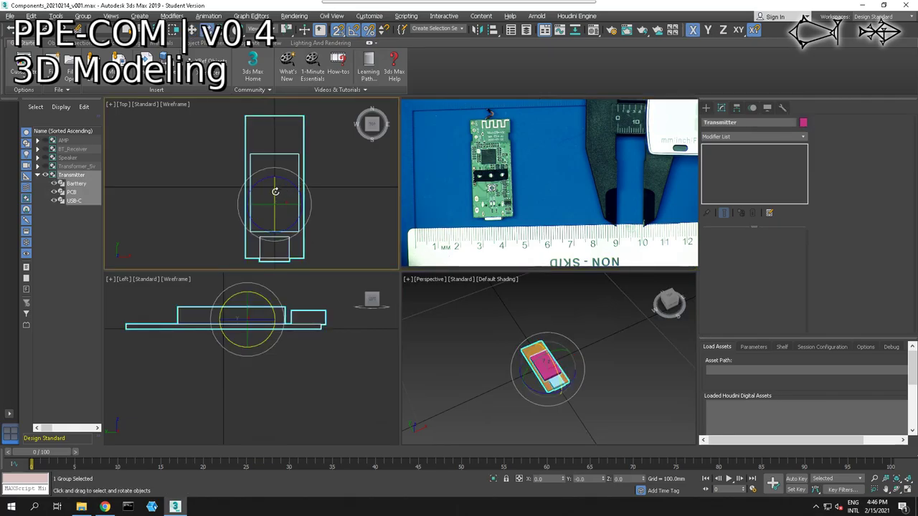
left_click_drag(264, 204, 352, 206)
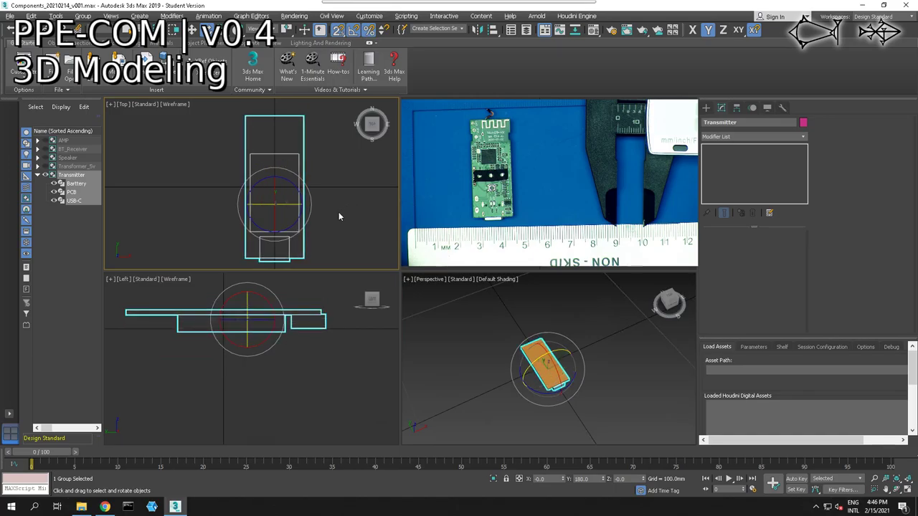
left_click(339, 211)
- Lower the Transmitter group to a Z position of about -3.2 mm
left_click(258, 315)
key("w")
left_click_drag(250, 292, 257, 342)
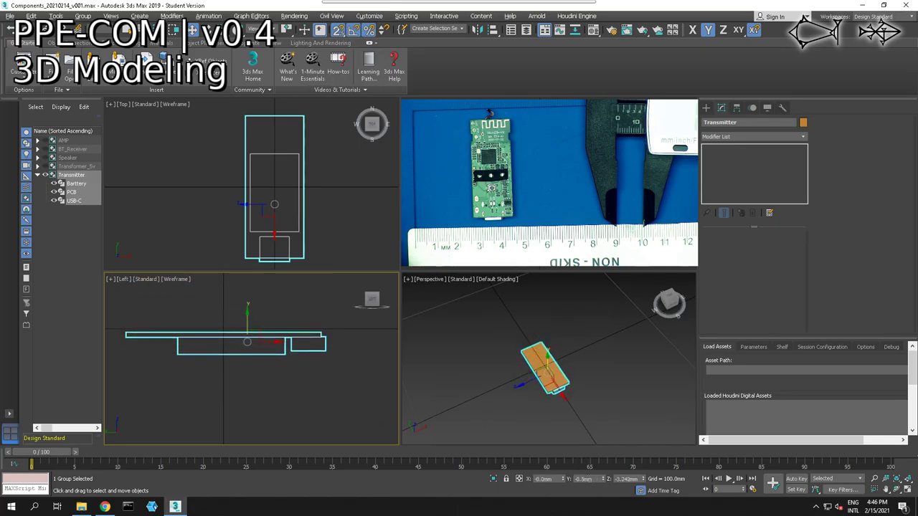
- Try a Y position of 0 mm and a Z position of 90 mm for the group, undoing each change
key("Return")
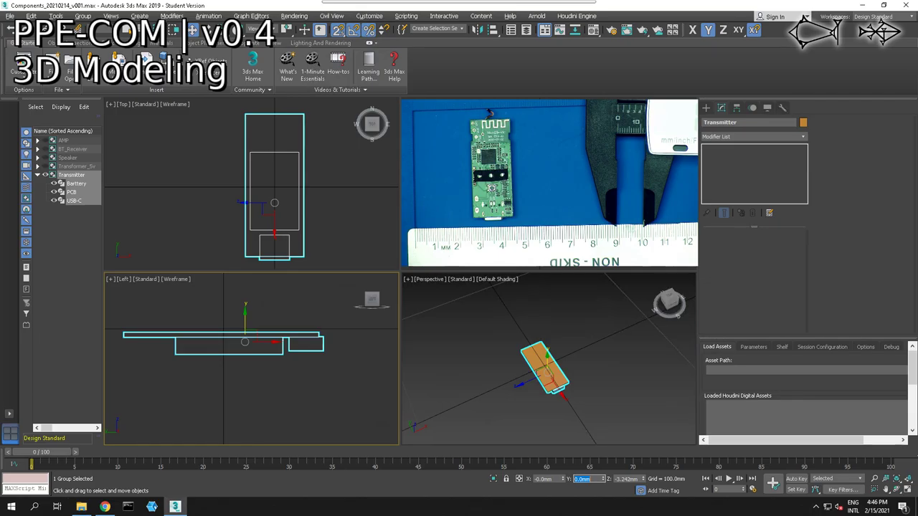
right_click(641, 411)
key("ctrl+z")
left_click_drag(637, 479, 579, 481)
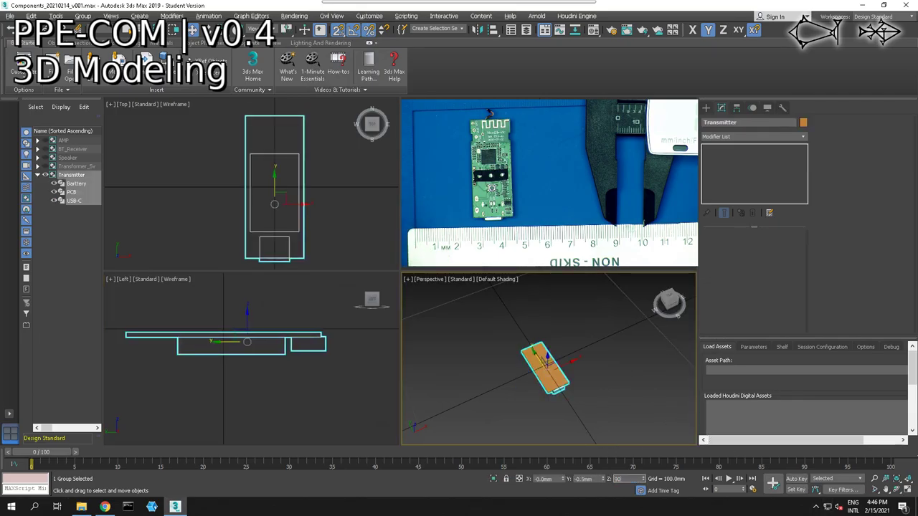
type("90")
key("Return")
middle_click_drag(532, 415, 531, 426)
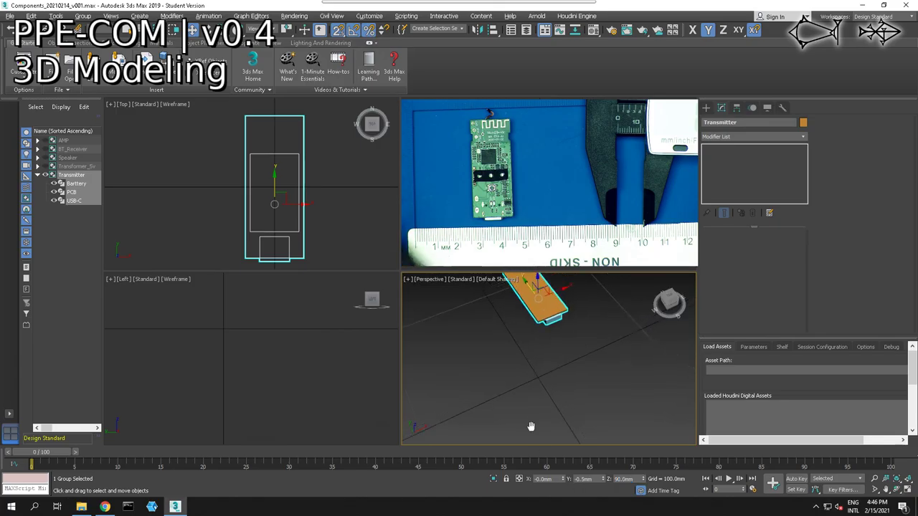
key("ctrl+z")
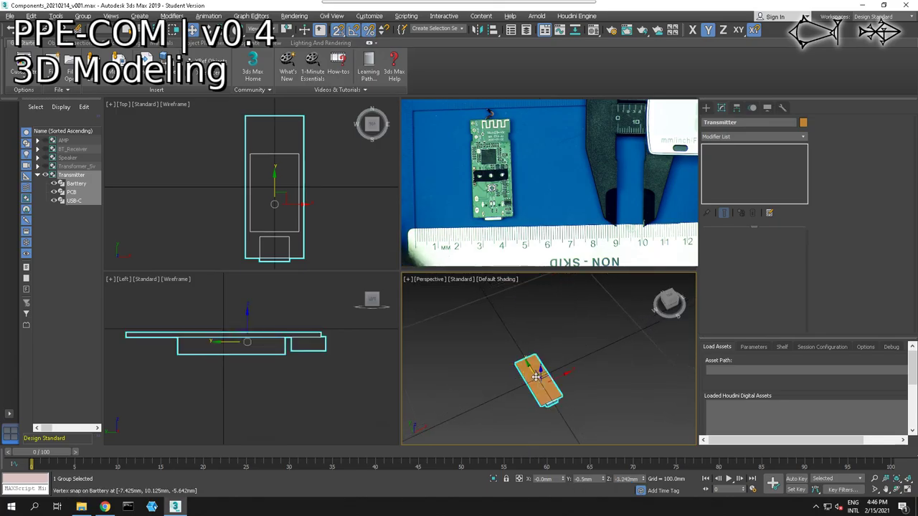
- Raise the Transmitter group vertically until the underside of the USB-C connector rests on the ground line
scroll(265, 335, "up", 3)
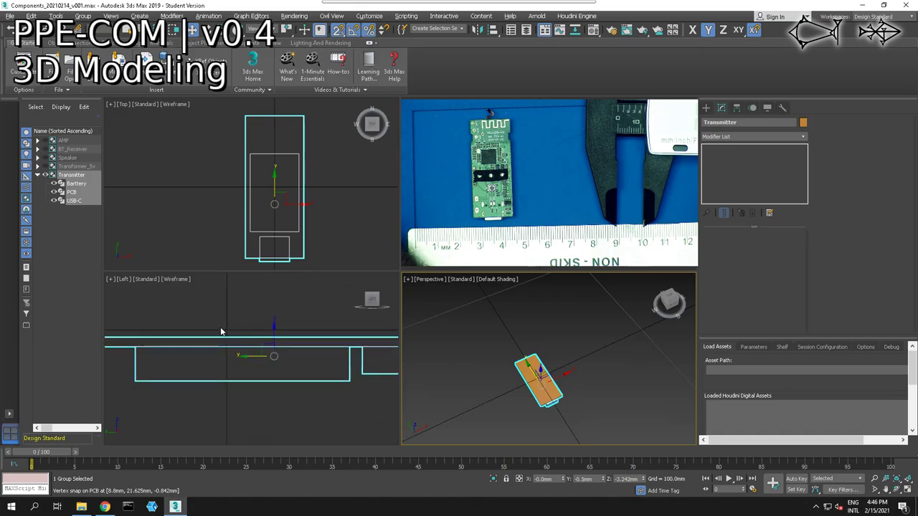
right_click(272, 336)
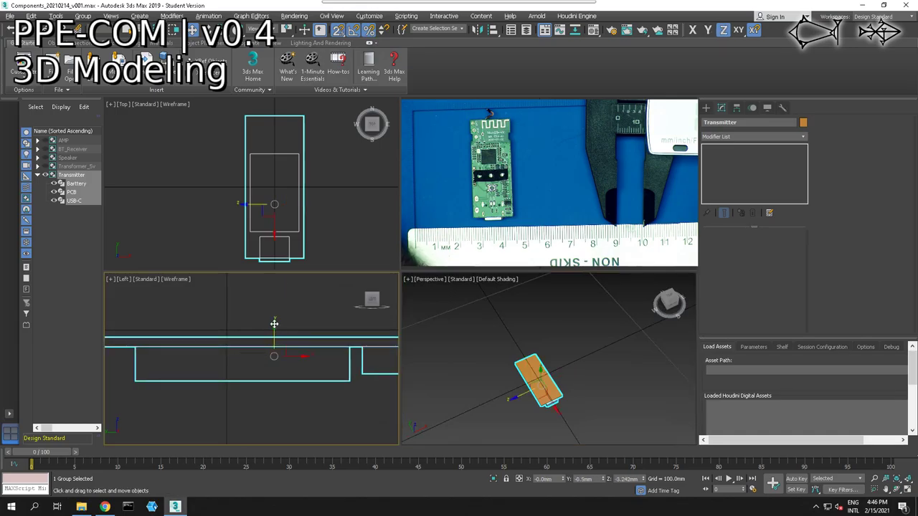
left_click_drag(273, 330, 275, 357)
key("ctrl+z")
left_click(294, 374)
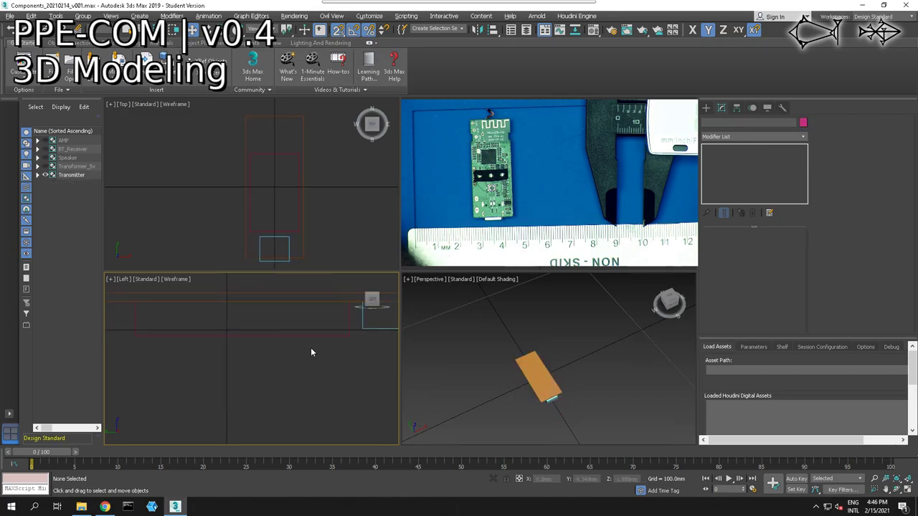
- Import the 'Tactal Switch - SMD (6mmx 6mmx 4.3mm) - Marked.stp' file and name the imported part transmitter_button
scroll(311, 353, "down", 2)
middle_click_drag(311, 351, 308, 379)
scroll(308, 379, "down", 2)
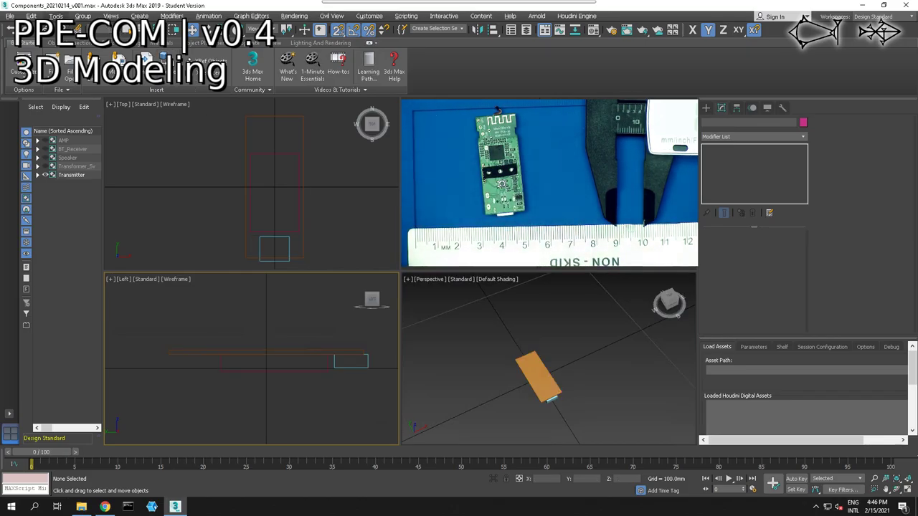
left_click(10, 15)
mouse_move(29, 147)
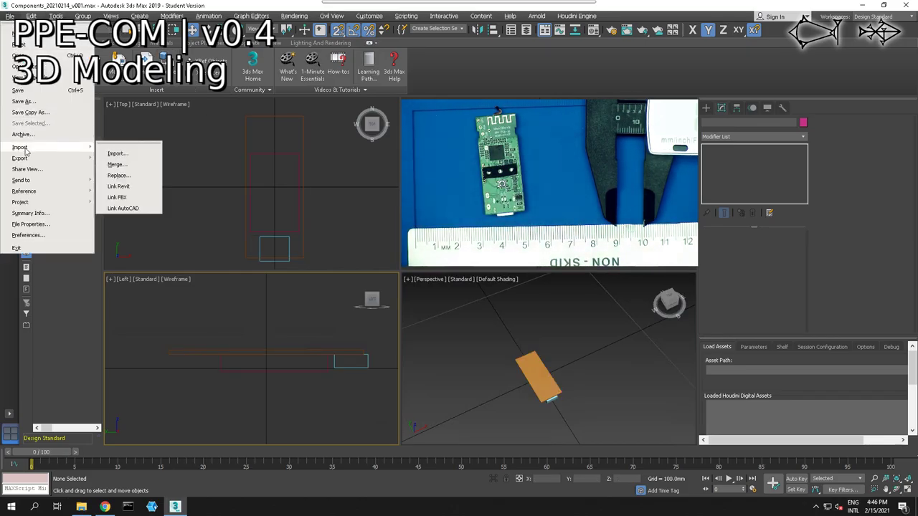
left_click(115, 153)
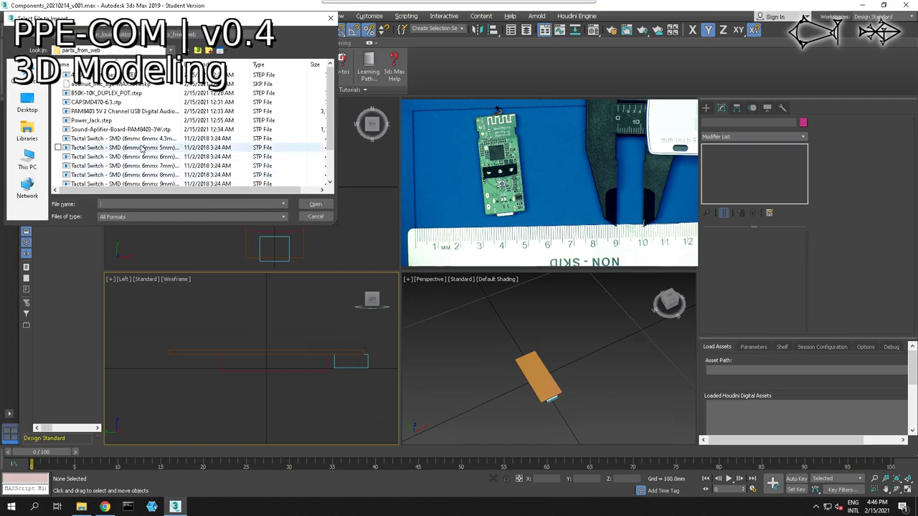
left_click(139, 139)
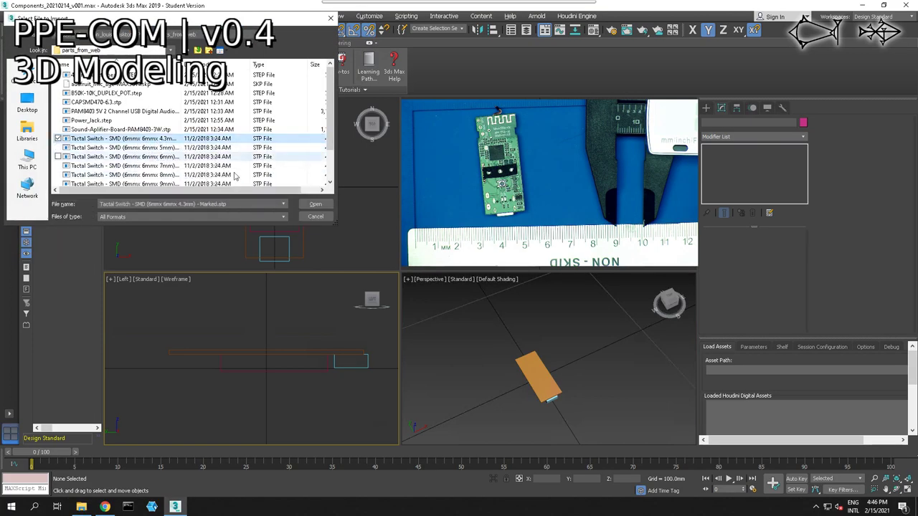
left_click(313, 204)
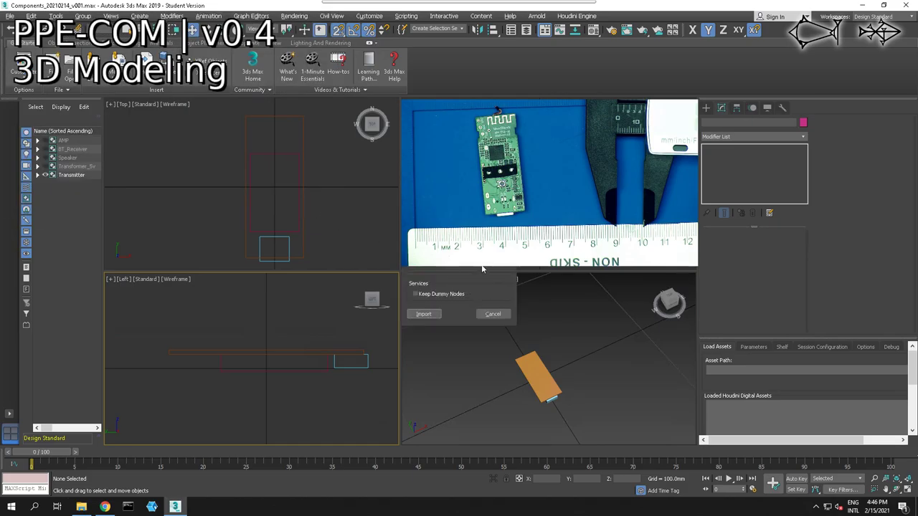
left_click(435, 315)
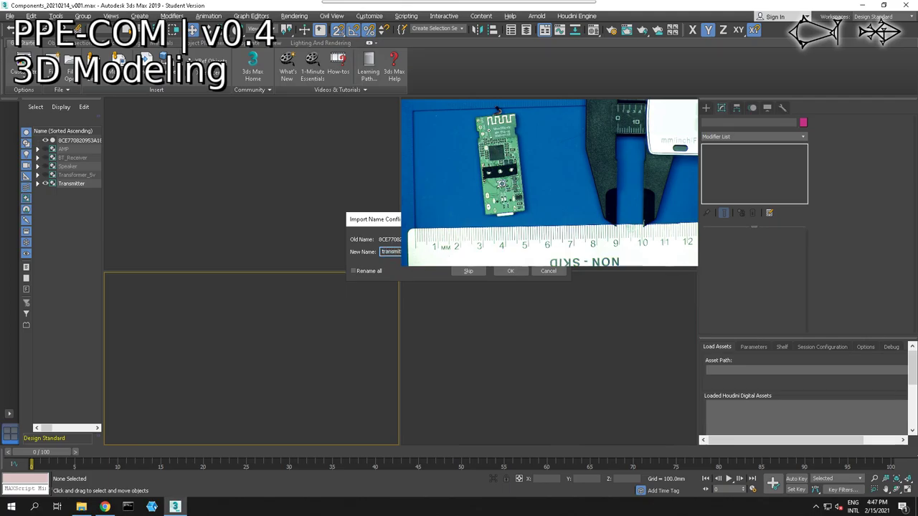
key("Return")
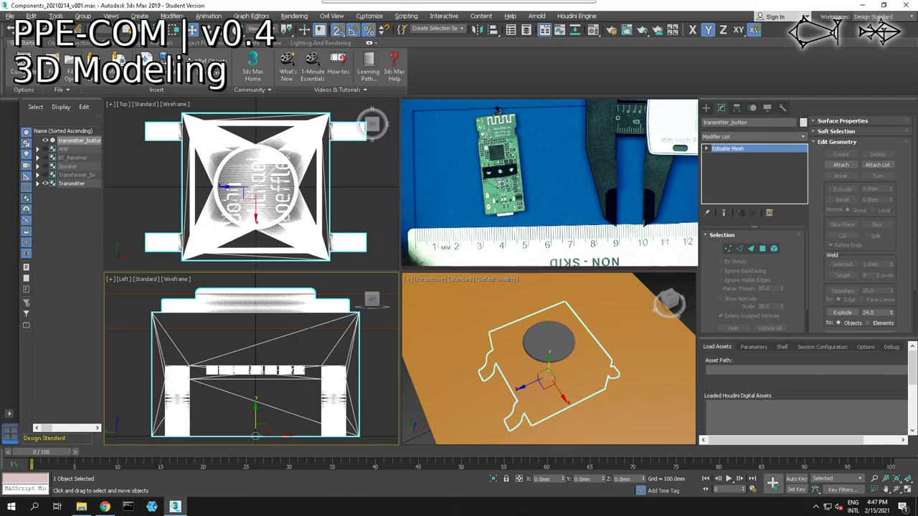
- Draw a 3.3 x 3.3 mm reference rectangle near the button in the top view and move it clear of the board
scroll(360, 232, "down", 5)
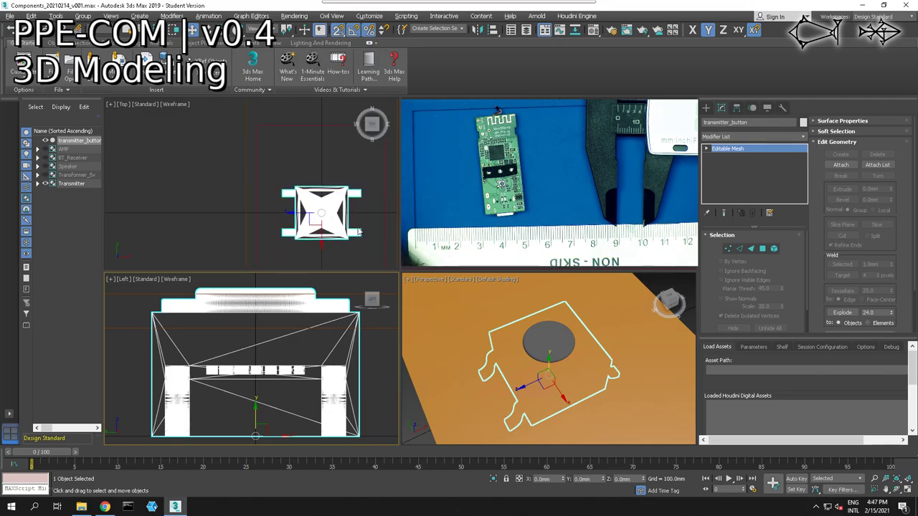
middle_click_drag(360, 231, 321, 160)
scroll(334, 197, "down", 3)
scroll(321, 159, "down", 3)
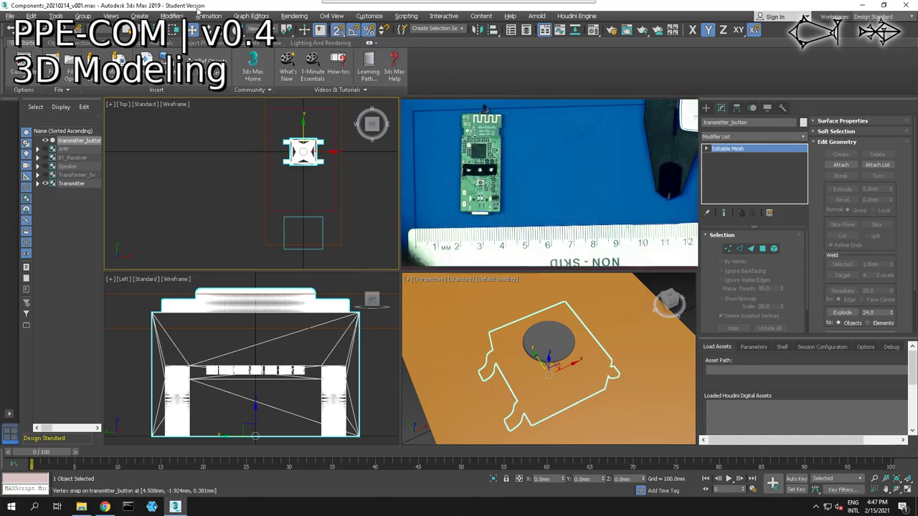
left_click(706, 107)
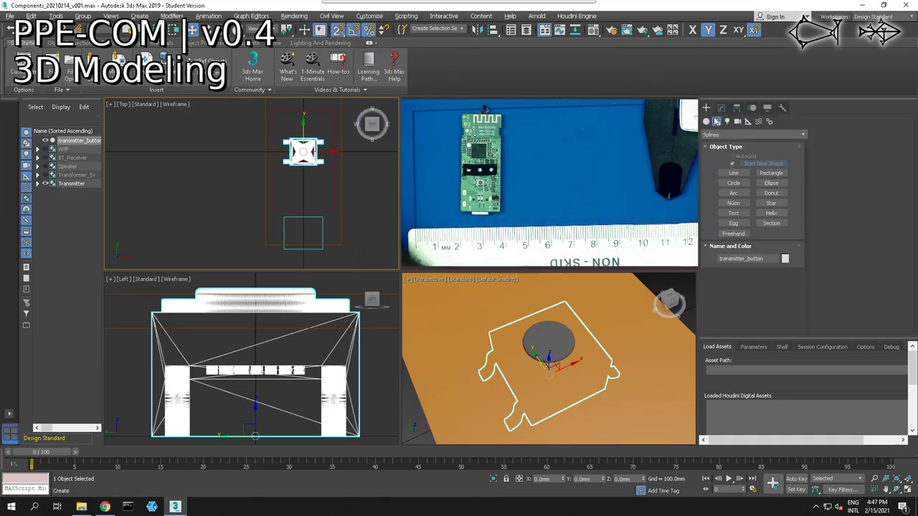
left_click(761, 173)
left_click_drag(290, 184, 312, 204)
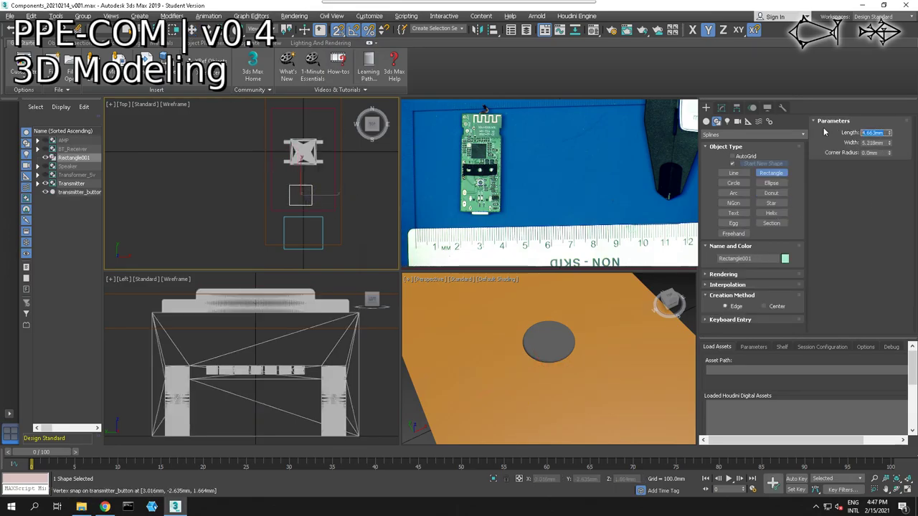
type("3")
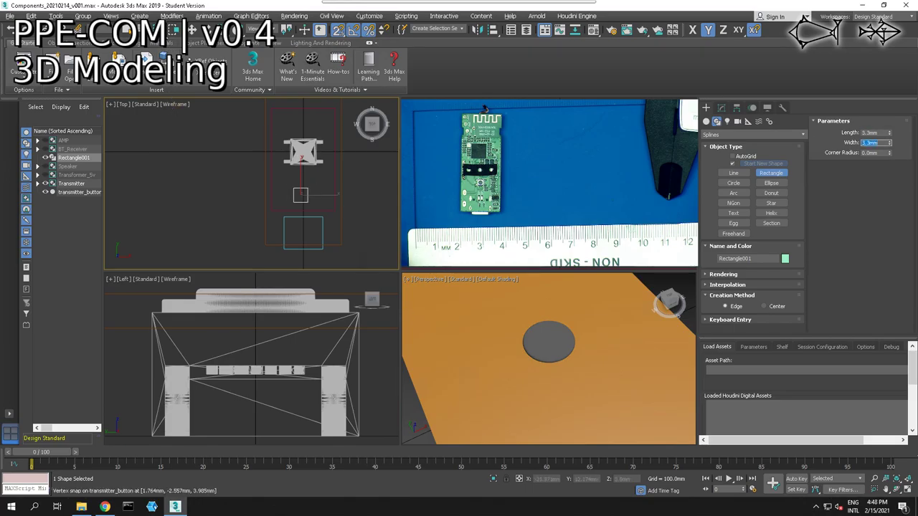
right_click(296, 189)
left_click_drag(311, 188, 215, 171)
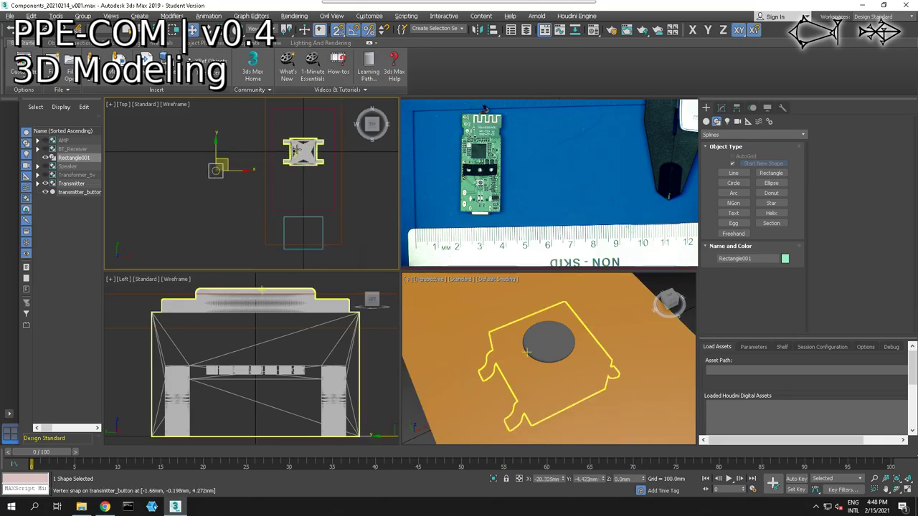
- Align the position of transmitter_button with the reference rectangle on the X, Y and Z axes
left_click(304, 148)
key("alt+a")
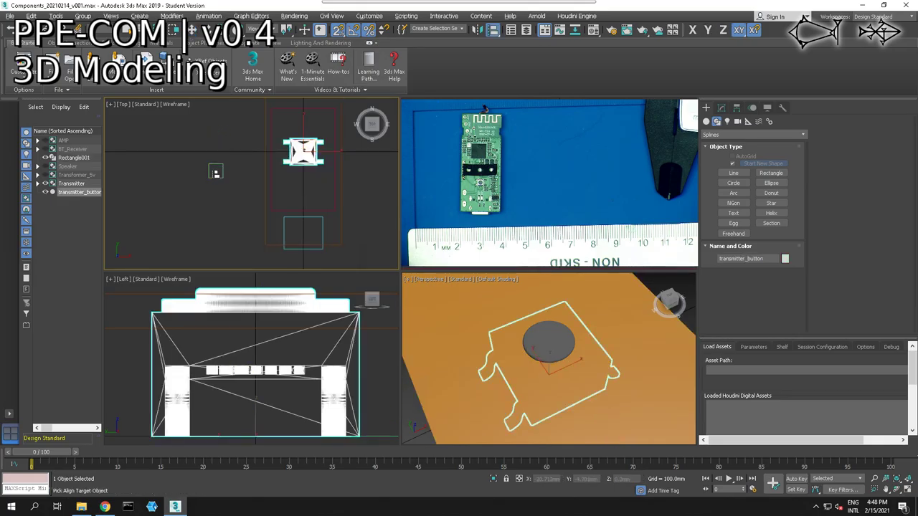
left_click(215, 172)
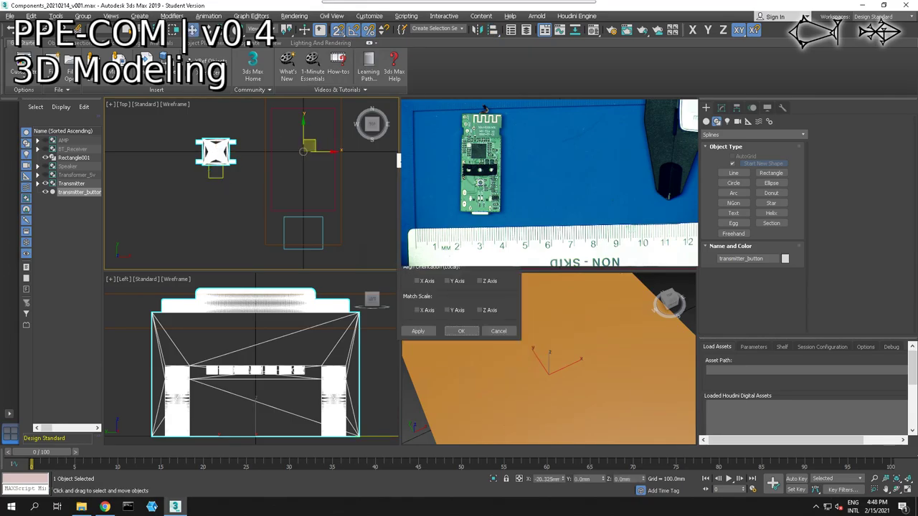
left_click(479, 192)
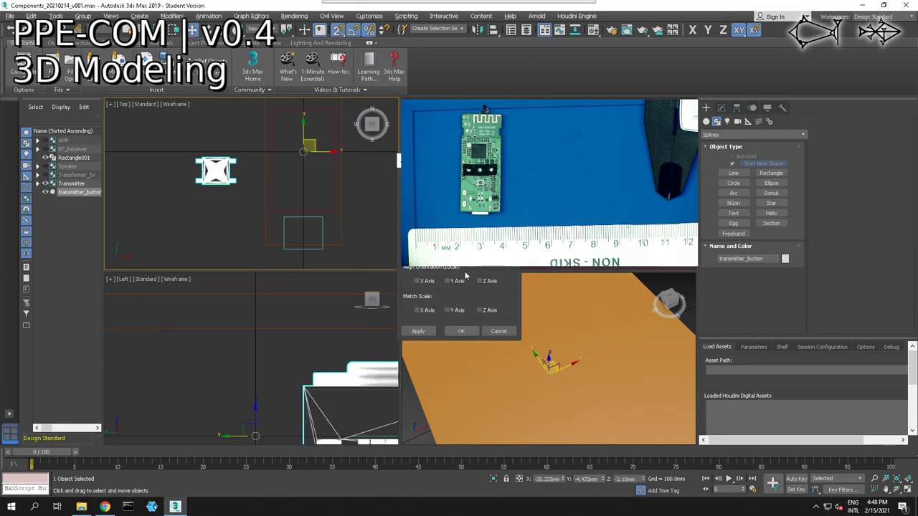
left_click(460, 332)
- Turn off percent snap and scale transmitter_button uniformly to about 54% so its body fits the 3.3 mm reference rectangle
scroll(201, 151, "up", 3)
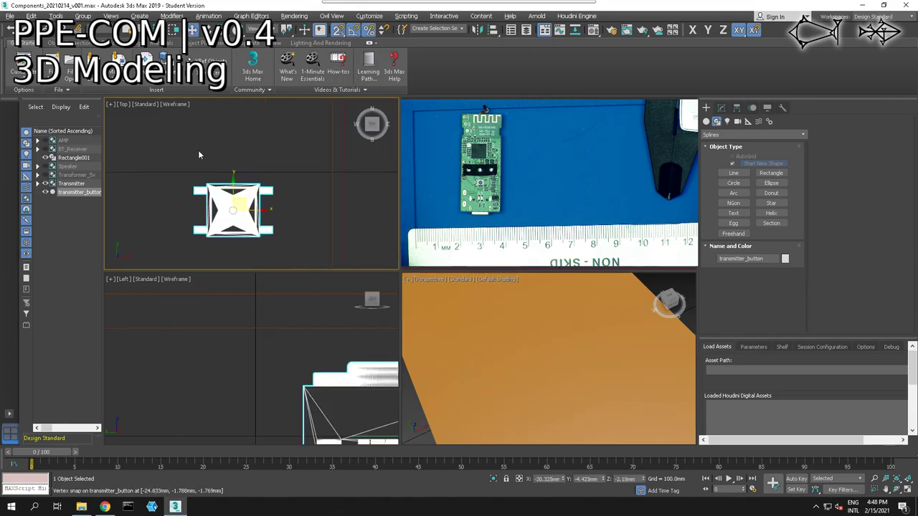
scroll(208, 155, "up", 2)
key("r")
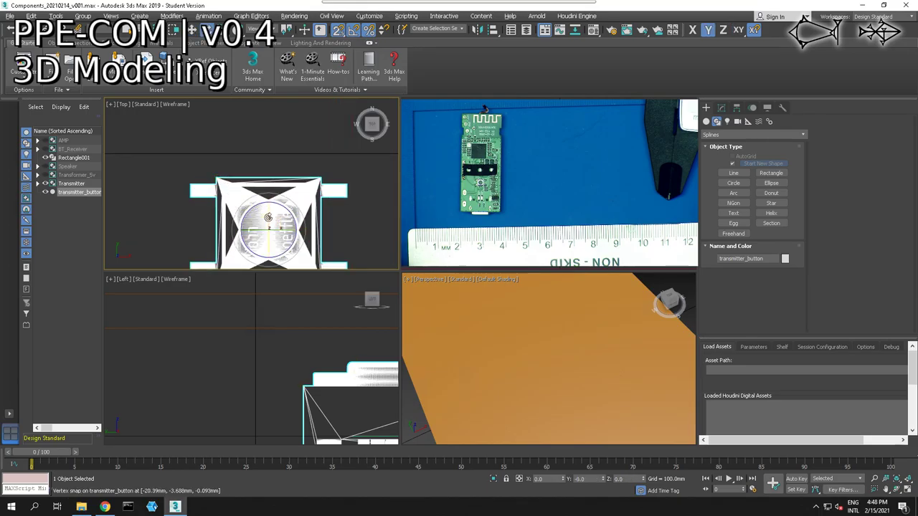
left_click_drag(267, 222, 213, 265)
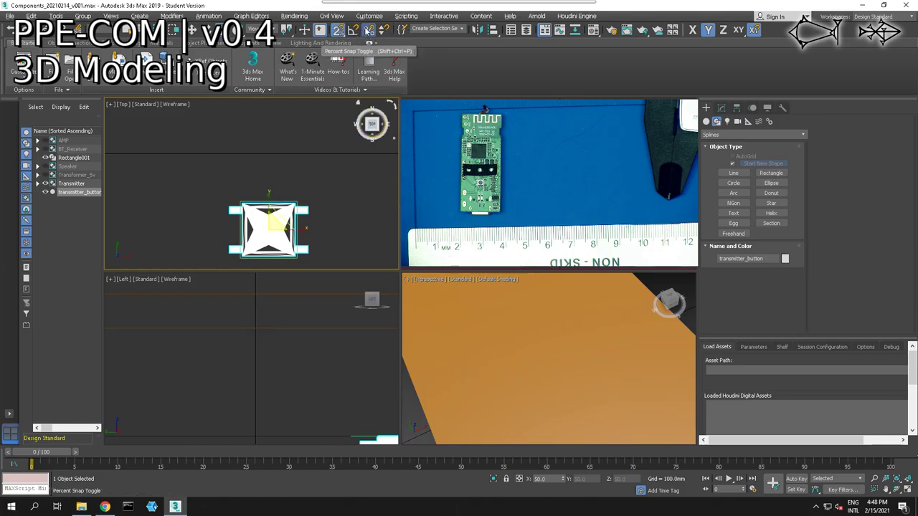
right_click(333, 208)
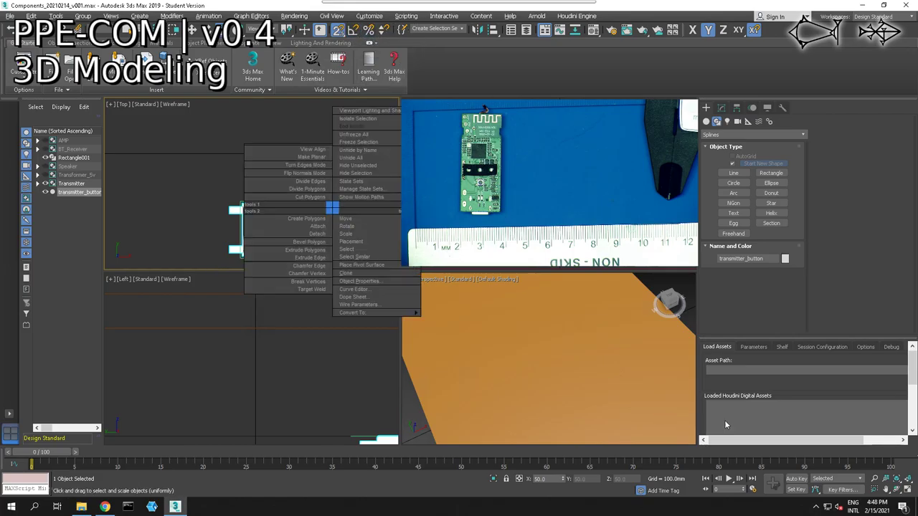
left_click(134, 186)
middle_click_drag(215, 220, 88, 176)
scroll(193, 146, "up", 5)
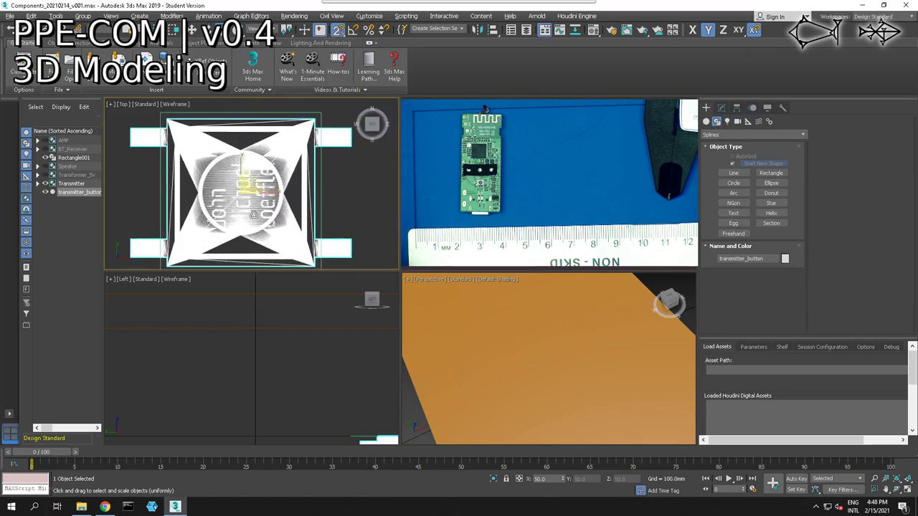
scroll(254, 184, "up", 1)
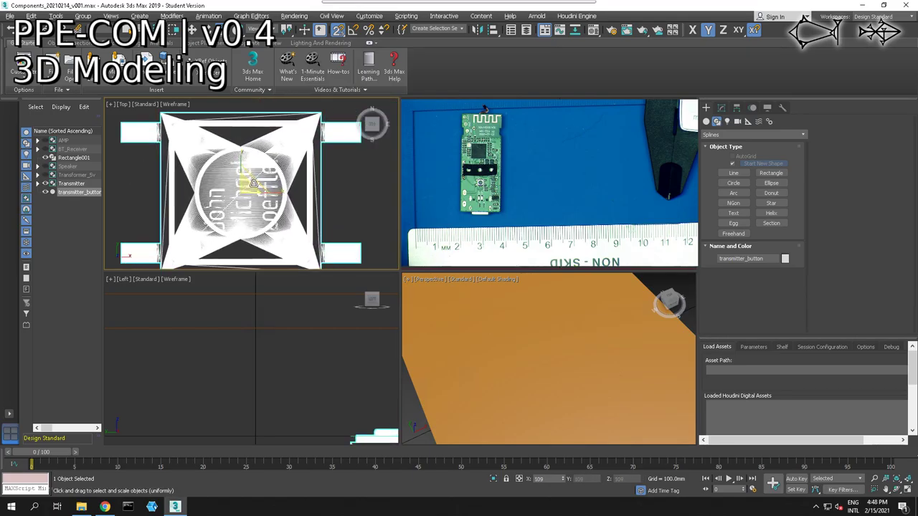
scroll(253, 184, "down", 1)
scroll(251, 184, "up", 1)
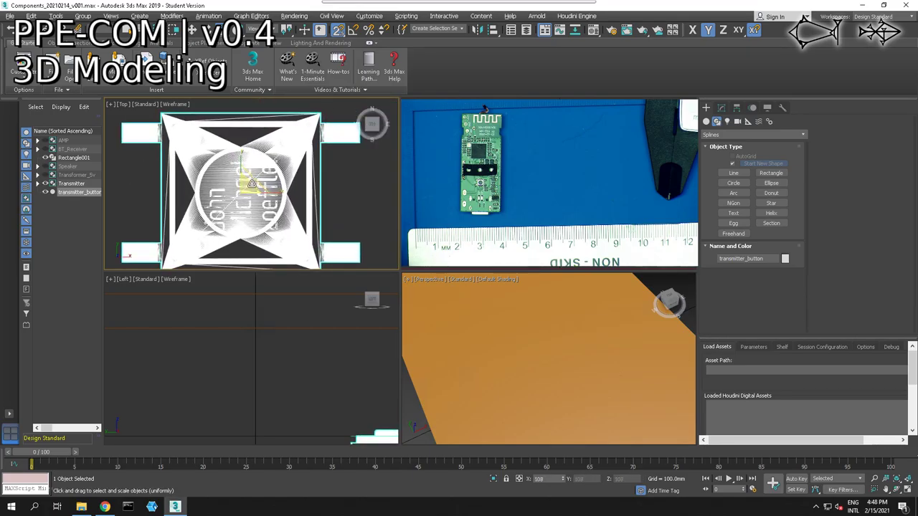
left_click(333, 183)
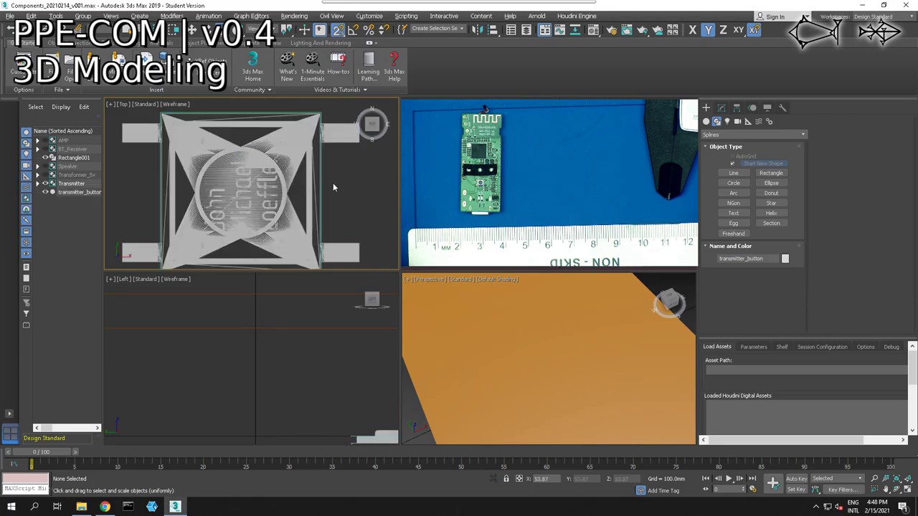
- Raise transmitter_button above the board in the left view to a Z of about 7.9 mm and delete the reference rectangle
left_click(331, 136)
scroll(322, 175, "down", 5)
middle_click_drag(329, 304, 314, 338)
scroll(313, 339, "down", 7)
scroll(313, 336, "down", 2)
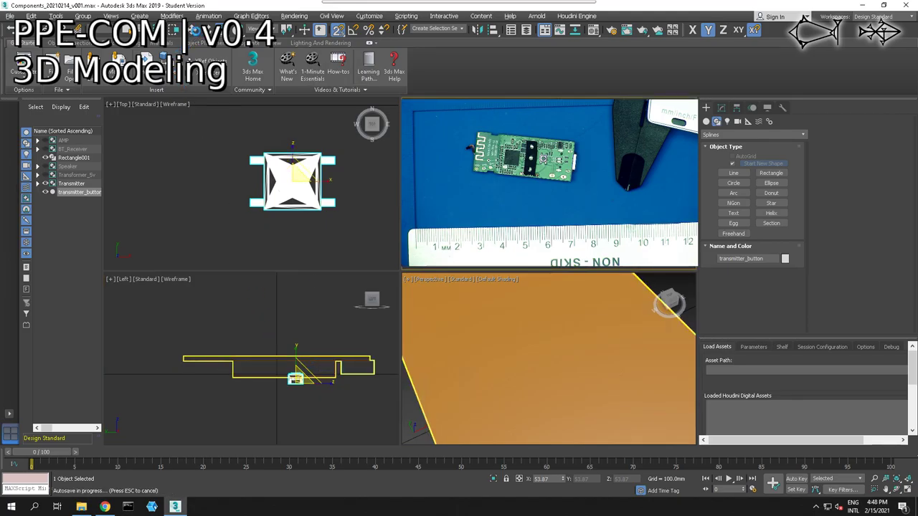
left_click(193, 30)
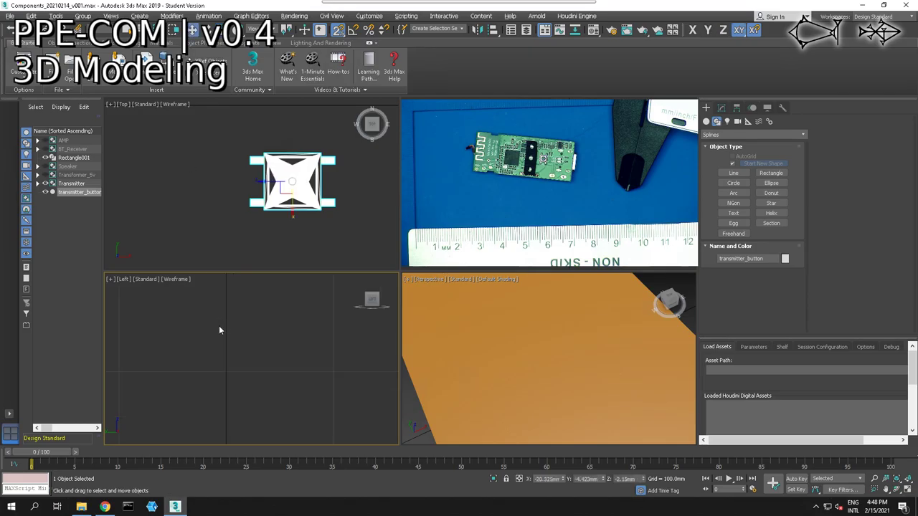
middle_click_drag(218, 326, 239, 350)
scroll(239, 354, "up", 3)
middle_click_drag(178, 373, 10, 484)
scroll(239, 368, "up", 2)
middle_click_drag(257, 380, 284, 409)
left_click_drag(228, 370, 228, 292)
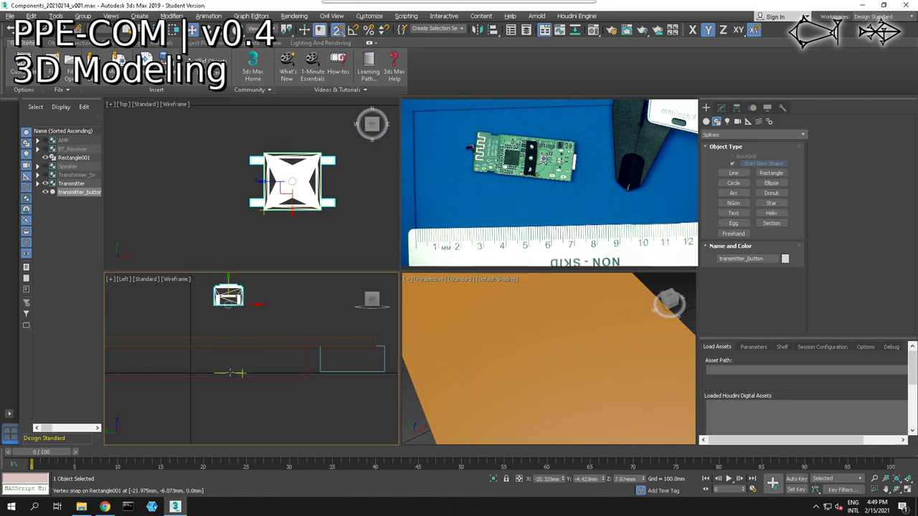
left_click(229, 373)
key("Delete")
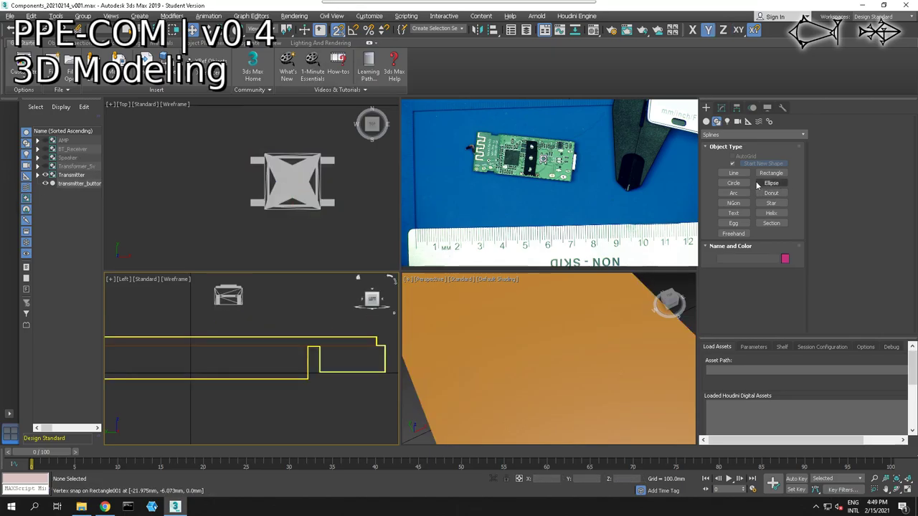
- Draw a reference rectangle across the button in the left view and set its length to 1 mm
left_click(771, 173)
left_click_drag(245, 306, 207, 289)
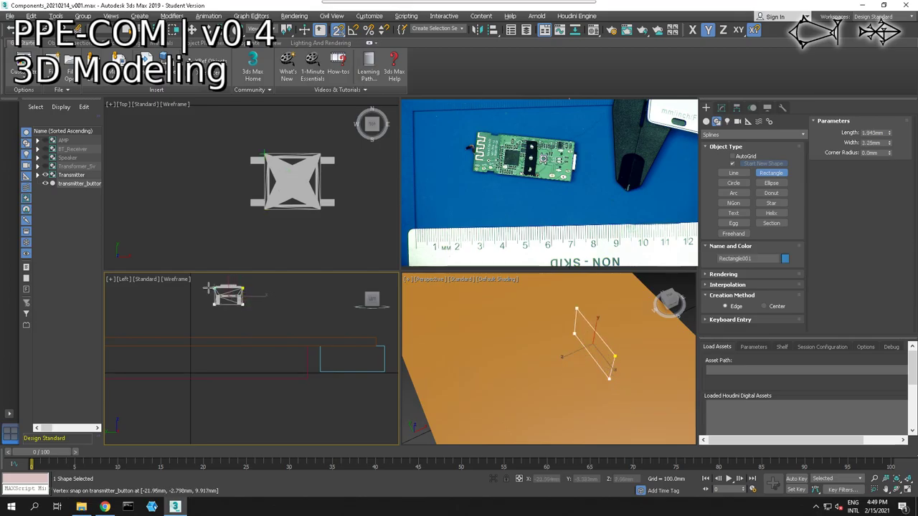
double_click(874, 133)
type("1")
key("Return")
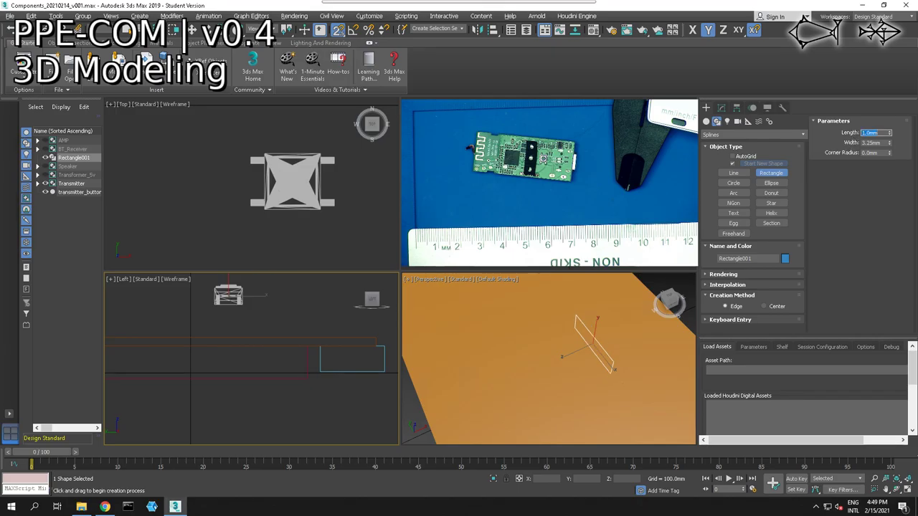
- Move transmitter_button in the left view so its lower corner snaps onto the lower corner of the 1 mm reference rectangle
left_click(192, 29)
scroll(243, 294, "up", 5)
middle_click_drag(243, 294, 338, 393)
left_click_drag(301, 380, 303, 326)
left_click(308, 369)
left_click_drag(301, 393, 265, 330)
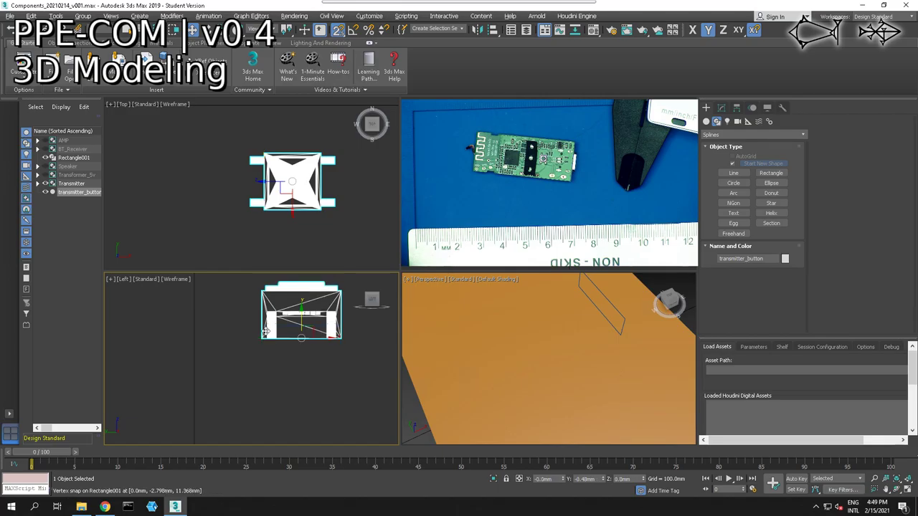
- Scale transmitter_button vertically in the left view until its body height matches the 1 mm reference rectangle
key("r")
left_click_drag(301, 301, 300, 343)
left_click(322, 348)
left_click(321, 324)
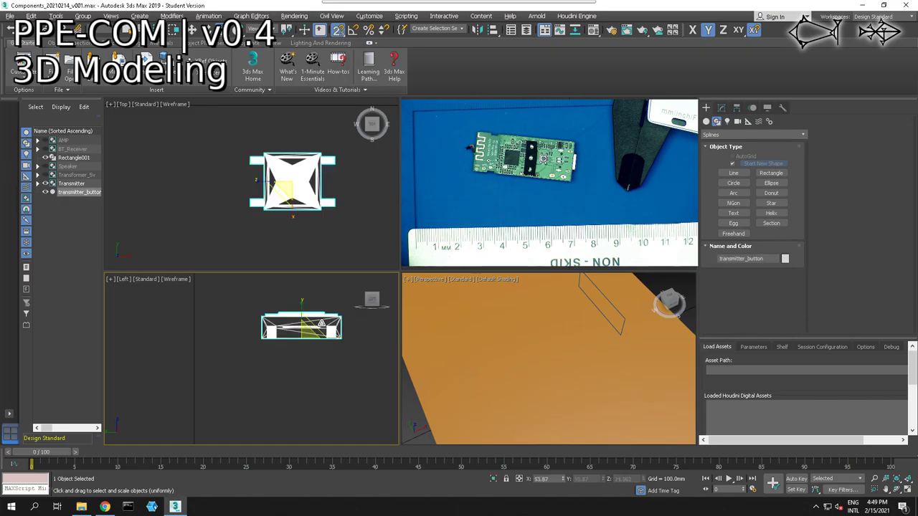
left_click(340, 312)
left_click(341, 313)
left_click(342, 315)
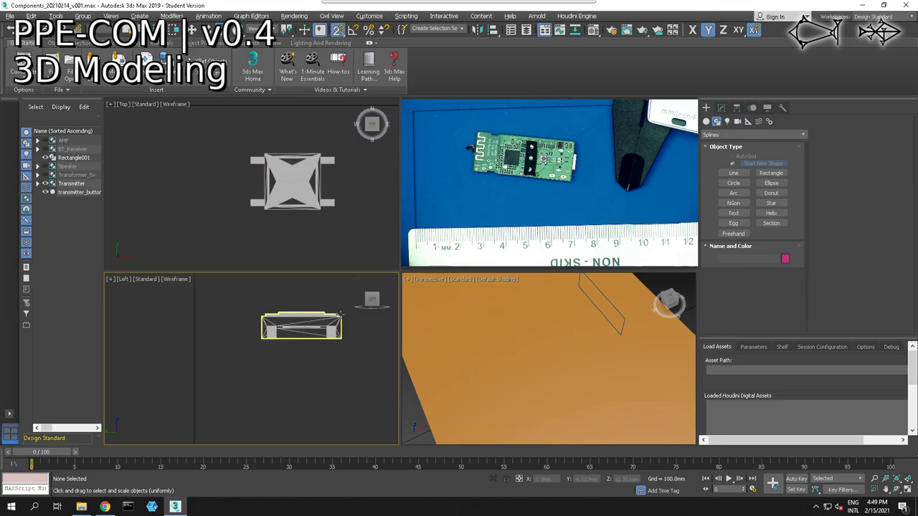
- Move transmitter_button down below the 1 mm reference rectangle and delete the rectangle
left_click(301, 330)
left_click_drag(304, 313, 303, 349)
left_click(327, 338)
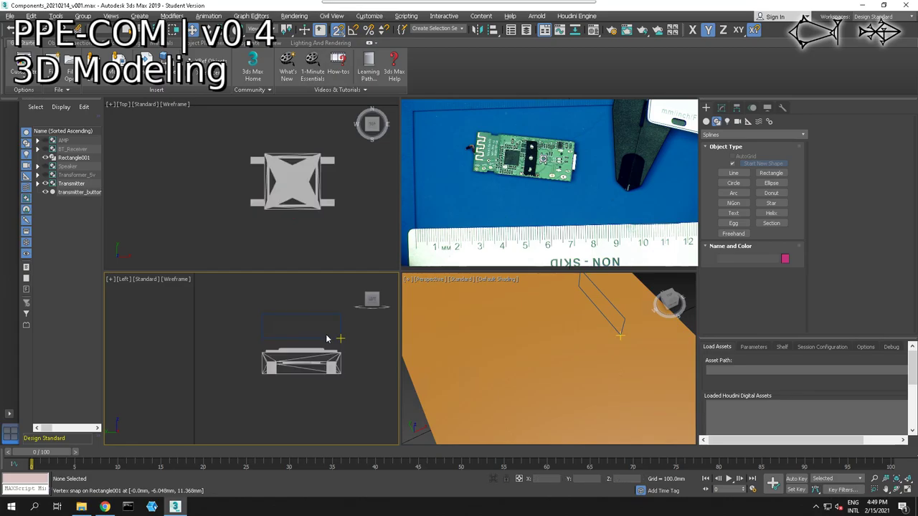
left_click(327, 337)
key("Delete")
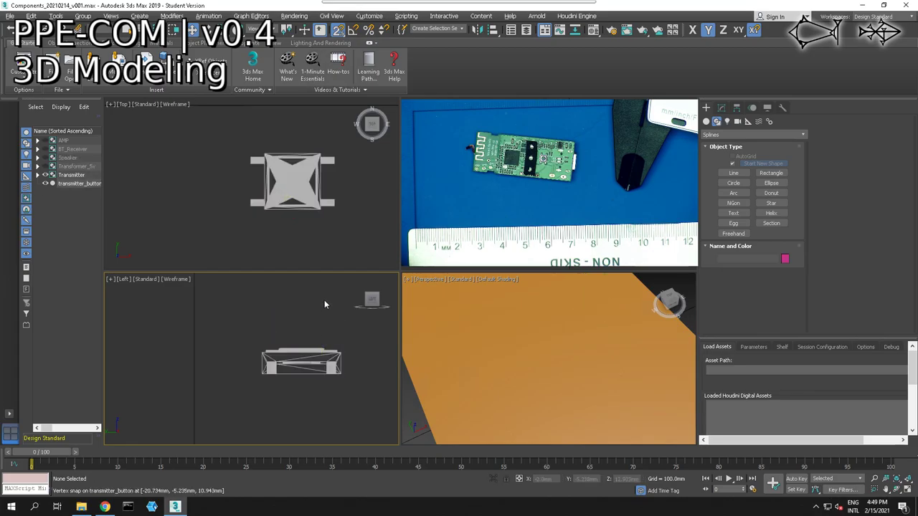
- Draw a reference rectangle at the PCB's lower-left corner in the top view and set its length to 11 mm and width to 7 mm
scroll(325, 305, "down", 5)
scroll(345, 235, "down", 4)
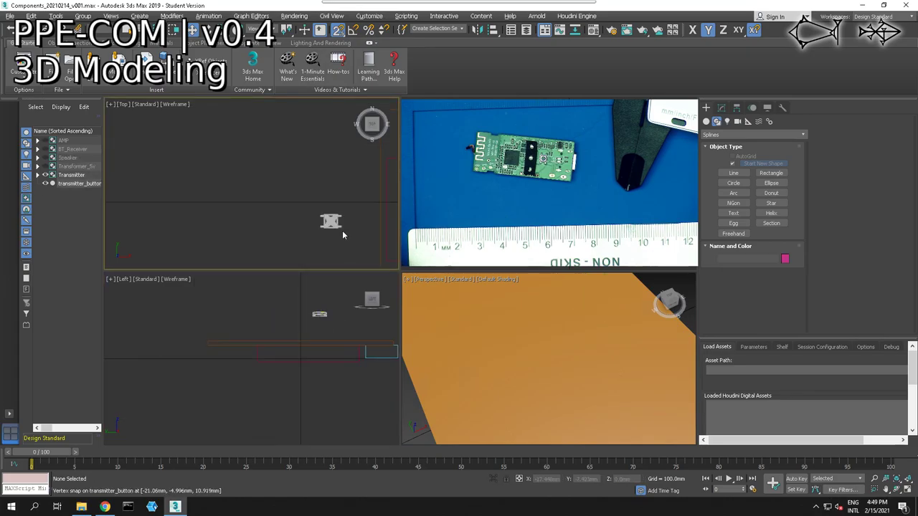
scroll(231, 194, "down", 4)
middle_click_drag(334, 226, 230, 182)
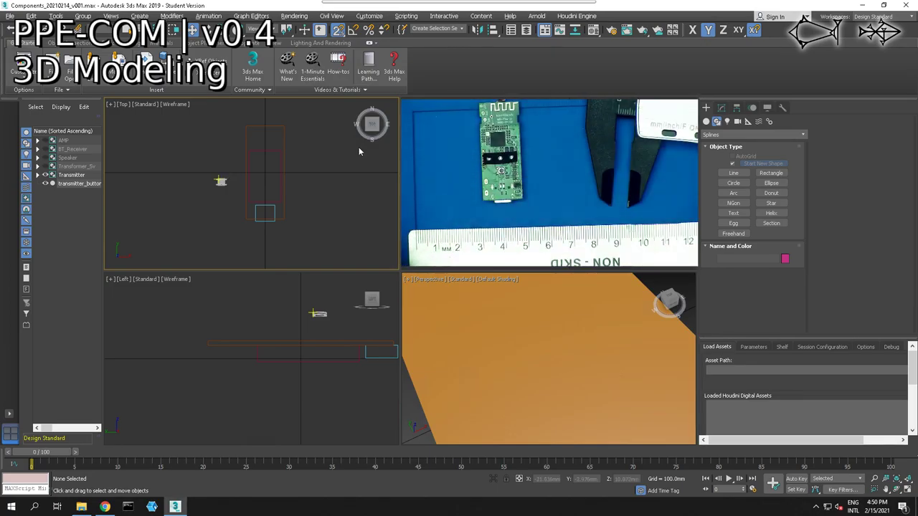
left_click(772, 173)
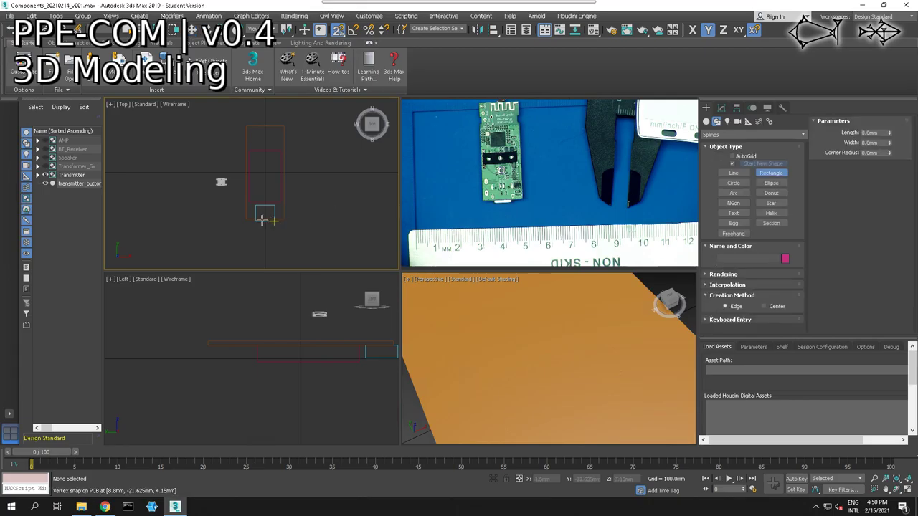
left_click_drag(246, 219, 266, 186)
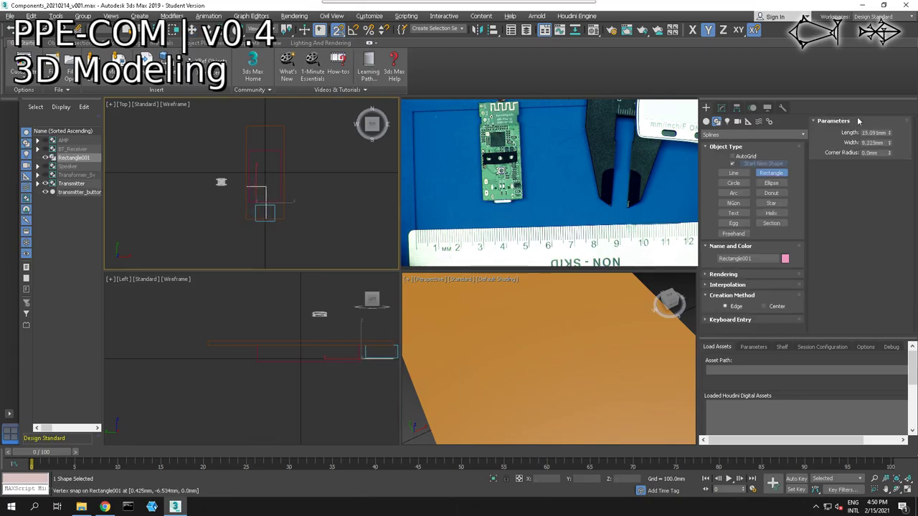
type("11")
key("Tab")
type("7")
key("Return")
- Move the 11 × 7 mm reference rectangle horizontally so its lower-left corner snaps onto the PCB's lower-left corner
scroll(279, 196, "up", 4)
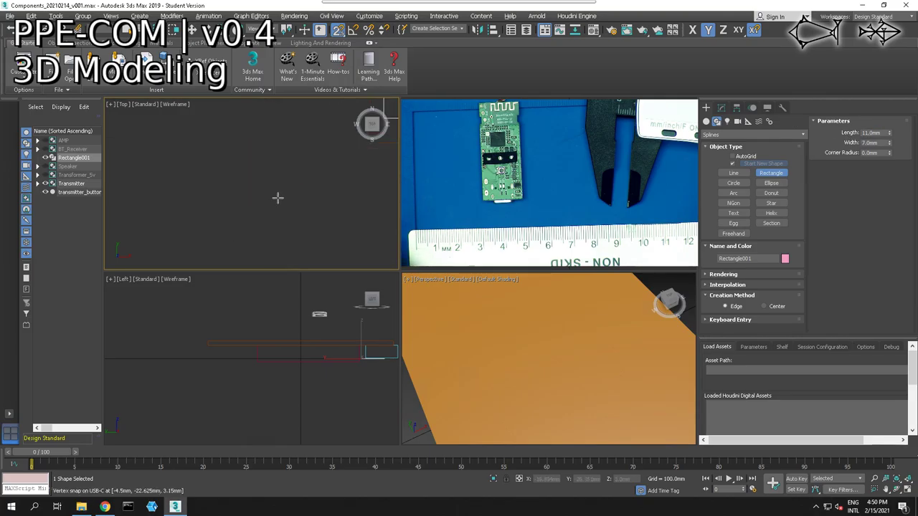
key("w")
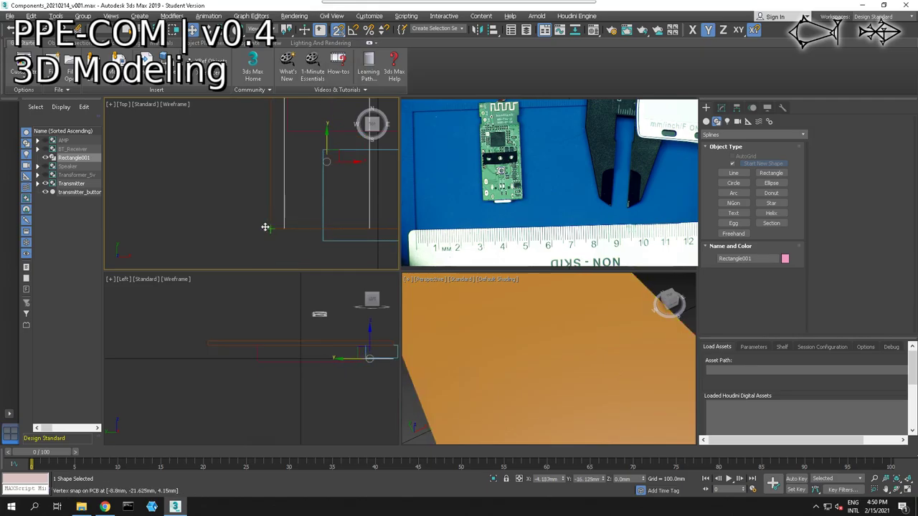
left_click_drag(349, 164, 260, 180)
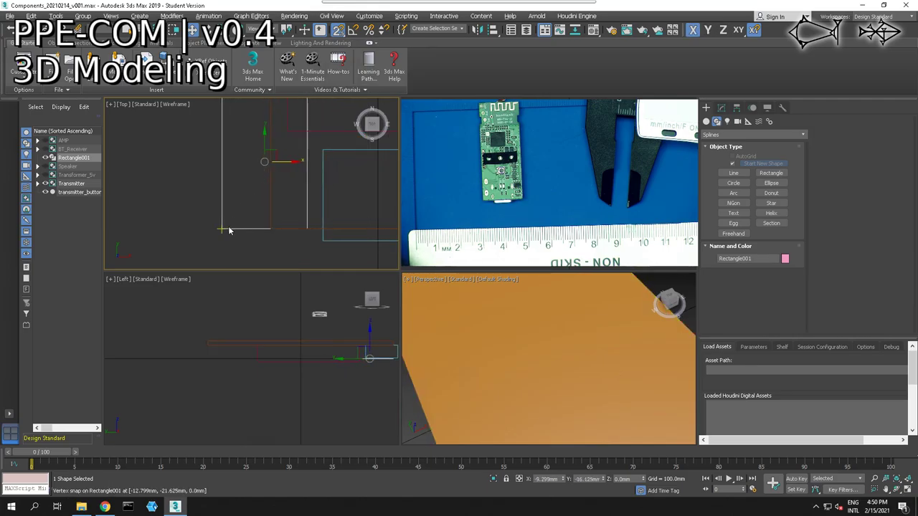
left_click_drag(222, 228, 271, 217)
- Move transmitter_button in the top view so its body's lower-left corner snaps onto the reference rectangle's upper-right corner
left_click(248, 185)
left_click(222, 146)
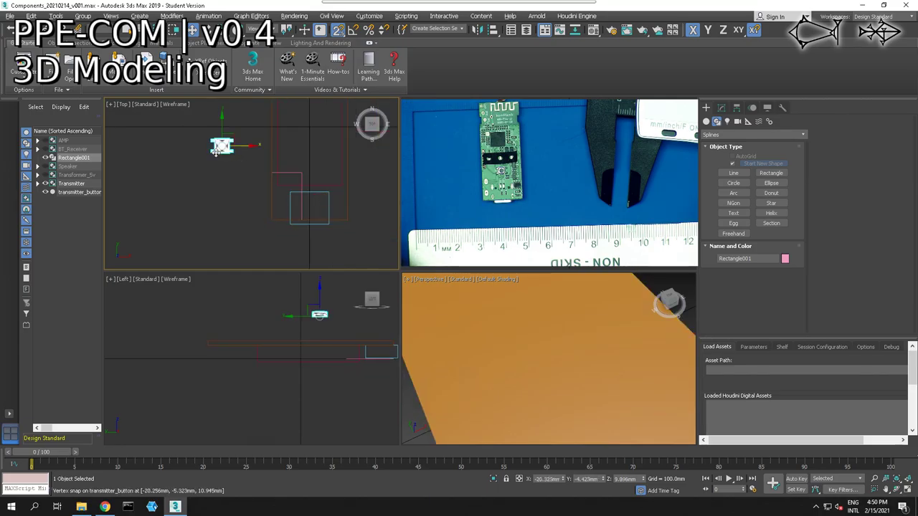
left_click_drag(260, 162, 303, 170)
scroll(302, 170, "up", 5)
middle_click_drag(296, 217, 279, 325)
left_click_drag(311, 162, 293, 218)
scroll(293, 218, "up", 8)
middle_click_drag(285, 168, 287, 260)
scroll(286, 188, "up", 4)
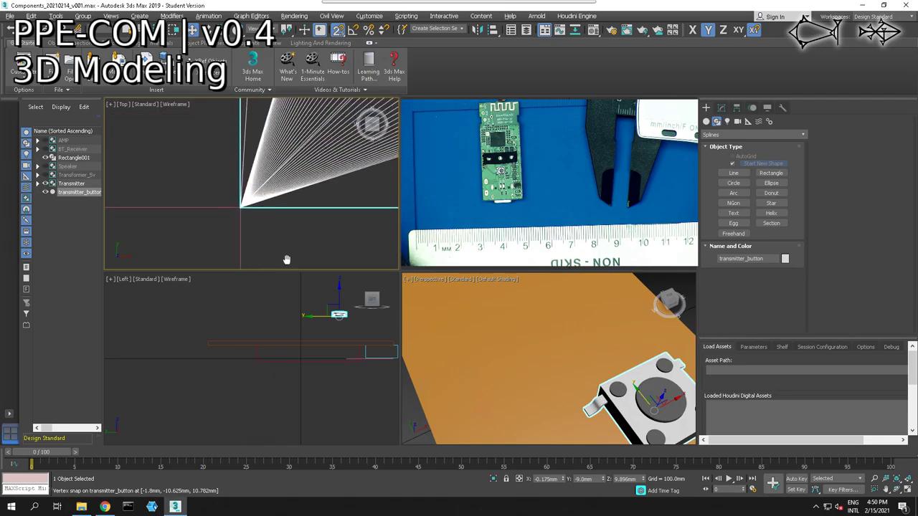
- Delete the 11 × 7 mm reference rectangle
scroll(264, 220, "down", 6)
left_click(262, 228)
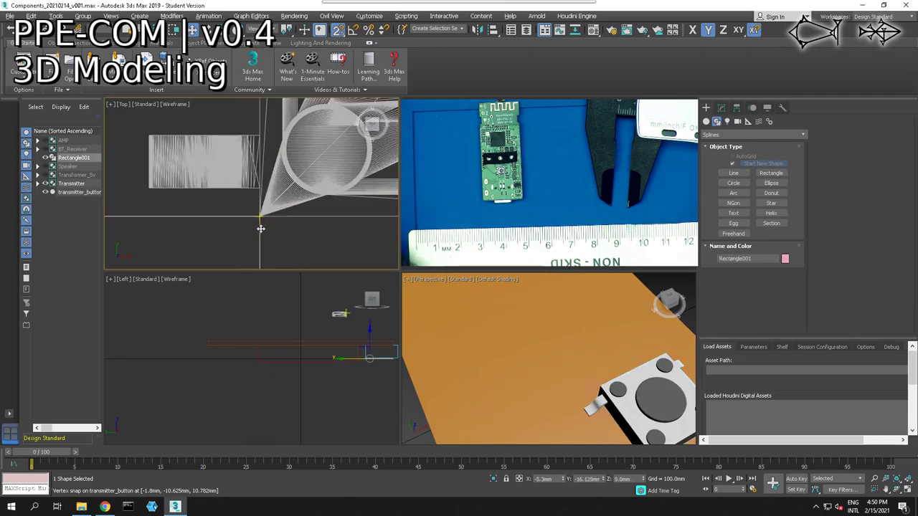
scroll(264, 228, "down", 2)
- Lower transmitter_button vertically in the left view so its underside snaps onto the PCB's top surface, and deselect it
scroll(264, 224, "down", 8)
middle_click_drag(292, 301, 203, 375)
left_click(248, 388)
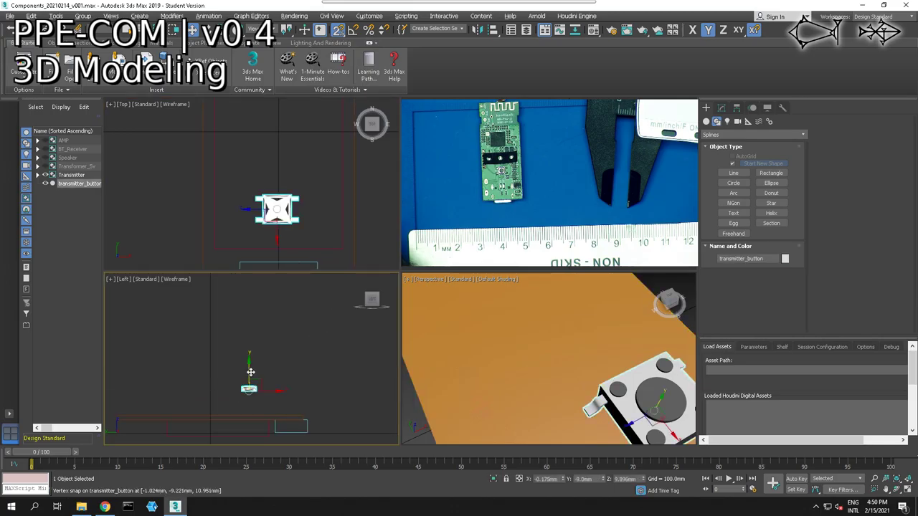
left_click_drag(248, 372, 248, 367)
middle_click_drag(246, 386, 249, 315)
scroll(245, 343, "up", 4)
scroll(244, 343, "up", 5)
scroll(249, 315, "down", 4)
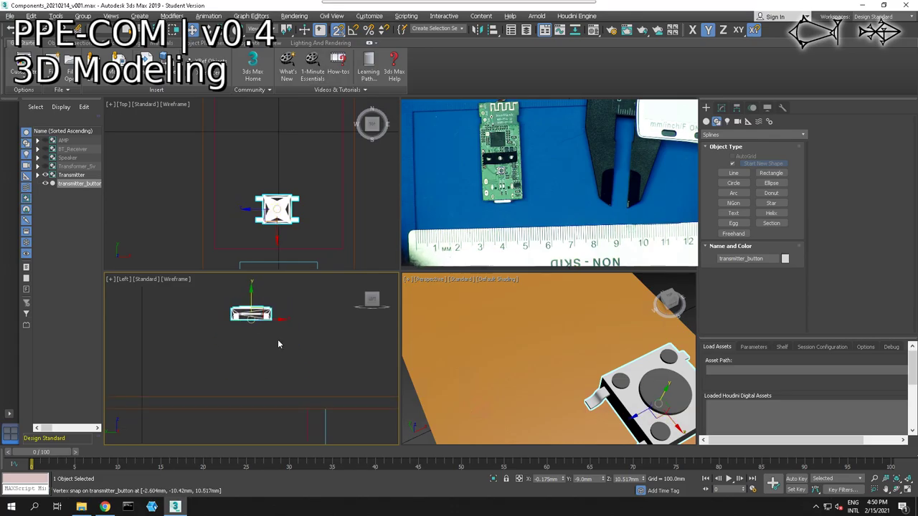
left_click_drag(271, 327, 298, 385)
key("ctrl+z")
middle_click_drag(291, 377, 278, 378)
scroll(278, 378, "down", 3)
left_click_drag(257, 329, 332, 388)
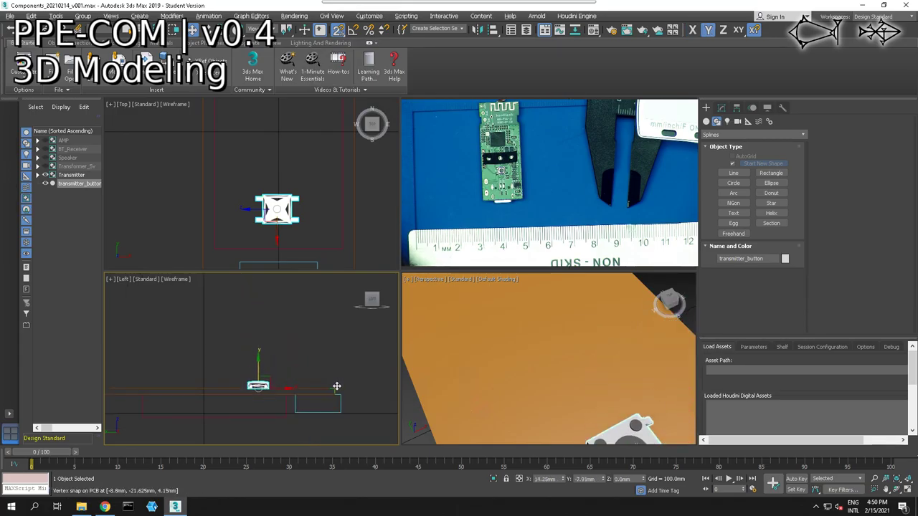
left_click(340, 350)
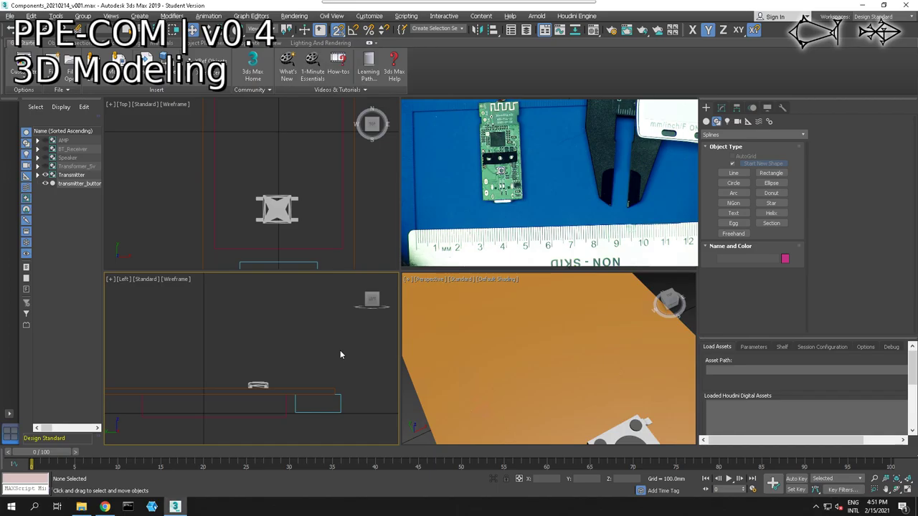
- Try to attach transmitter_button to the Transmitter group with both selected, choosing the target in the scene list
scroll(518, 396, "down", 5)
middle_click_drag(537, 389, 566, 379, "alt")
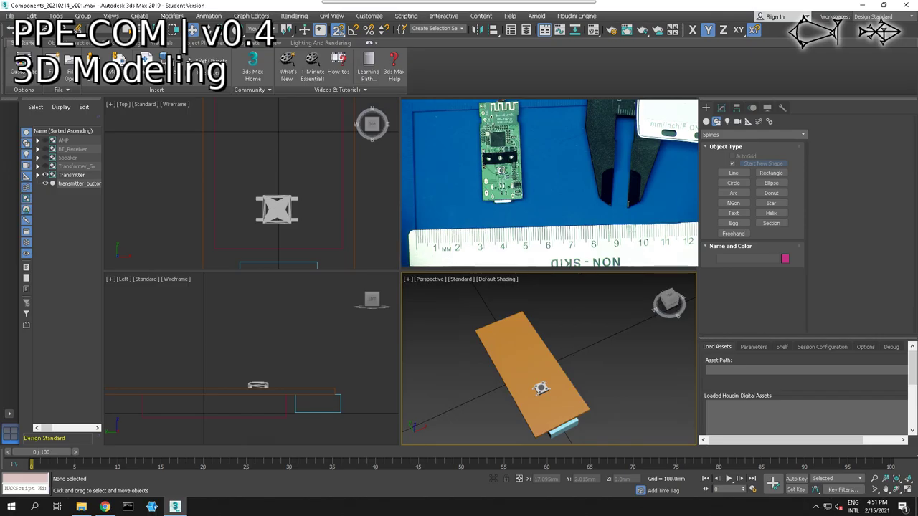
scroll(345, 246, "down", 5)
middle_click_drag(342, 244, 343, 221)
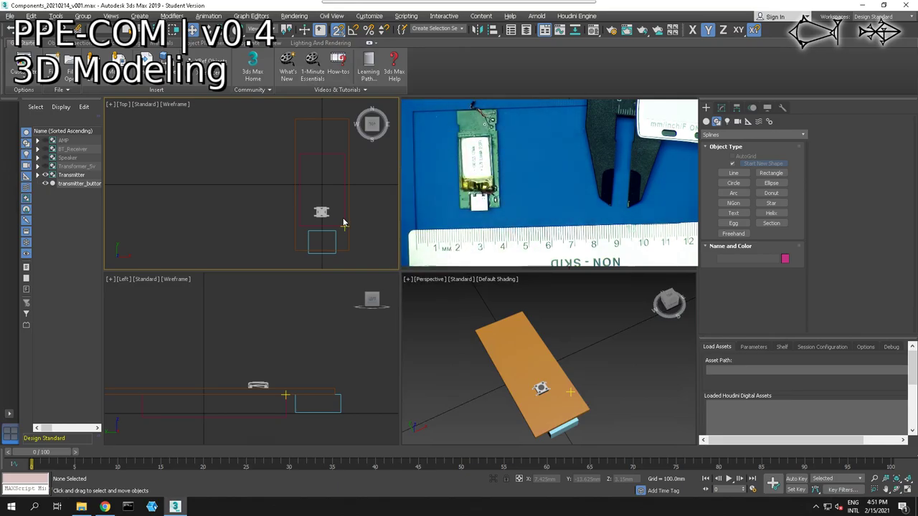
left_click(500, 332)
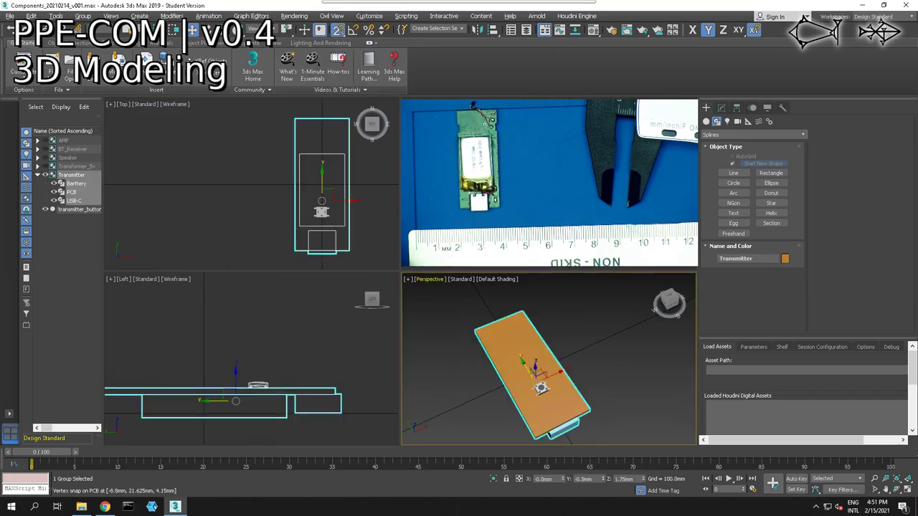
left_click(83, 17)
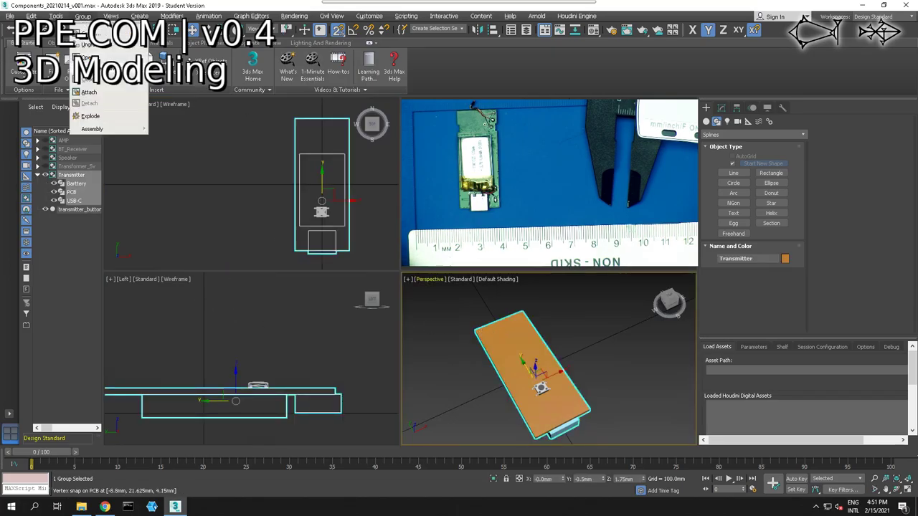
left_click(69, 214)
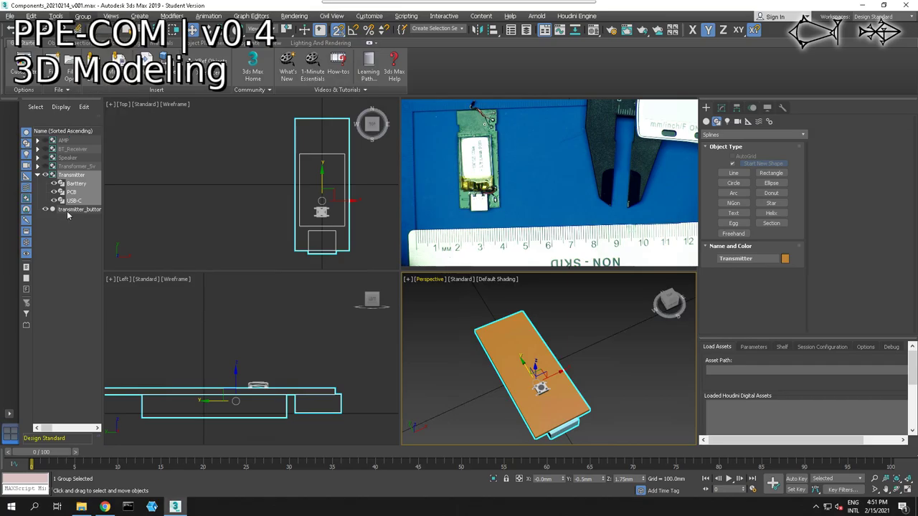
left_click(72, 209)
left_click(77, 175, "ctrl")
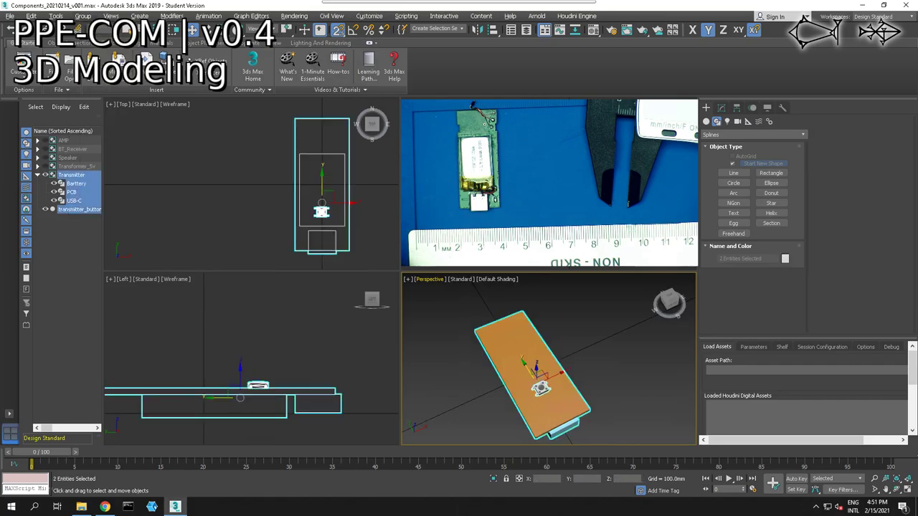
left_click(83, 16)
left_click(89, 92)
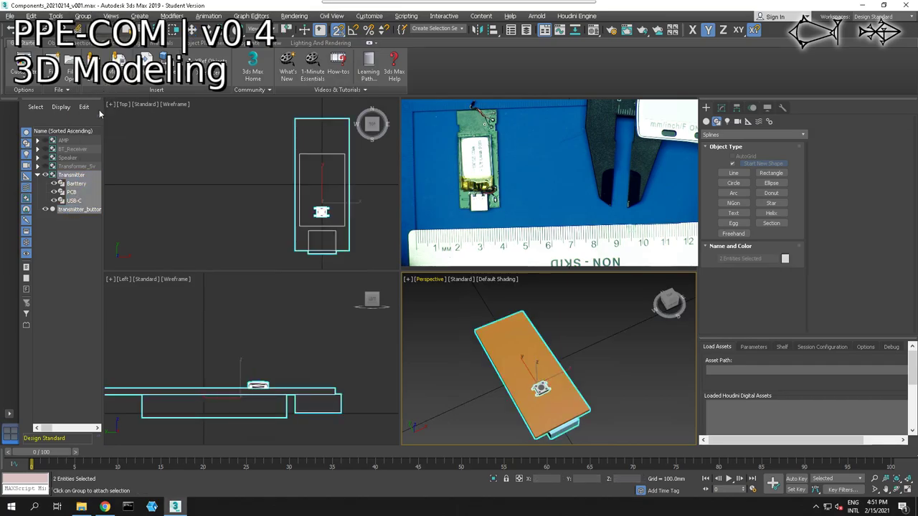
left_click(66, 224)
left_click_drag(67, 211, 70, 177)
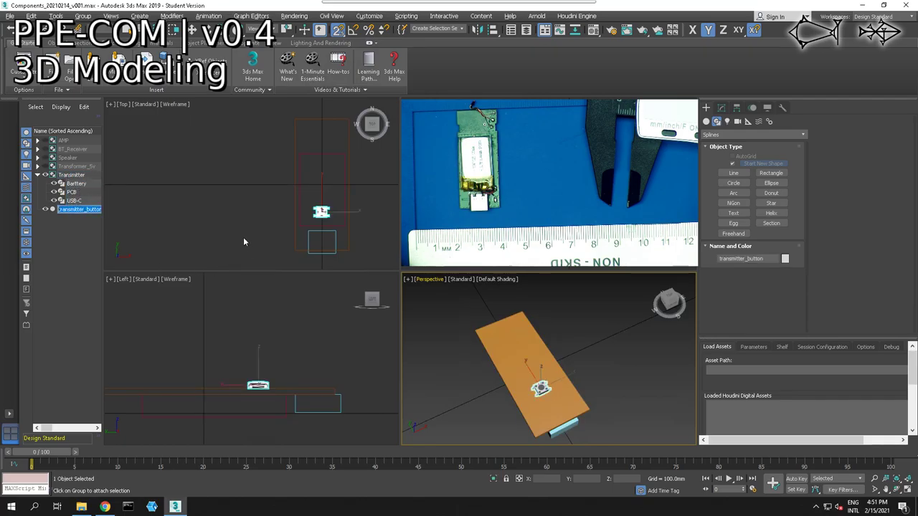
- Retry the group attachment after reselecting the Transmitter group together with transmitter_button
left_click(66, 209)
left_click(72, 175)
left_click(81, 210, "ctrl")
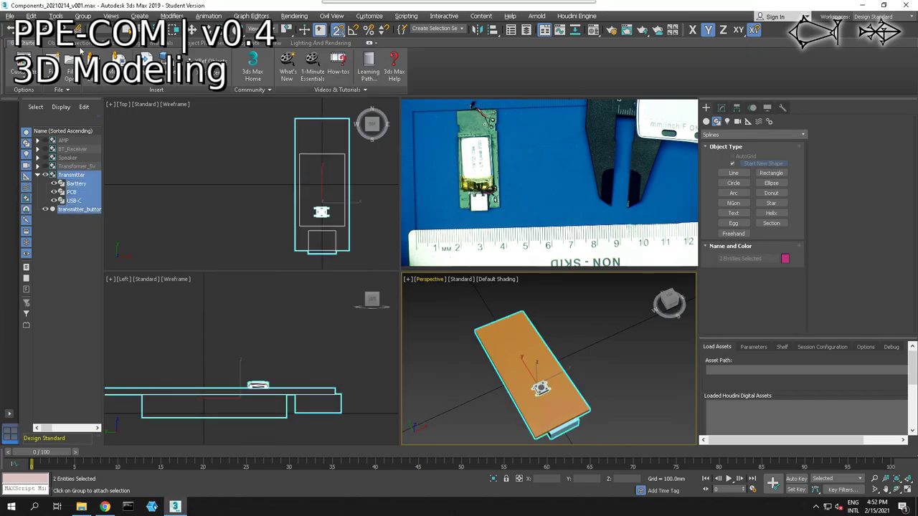
left_click(82, 16)
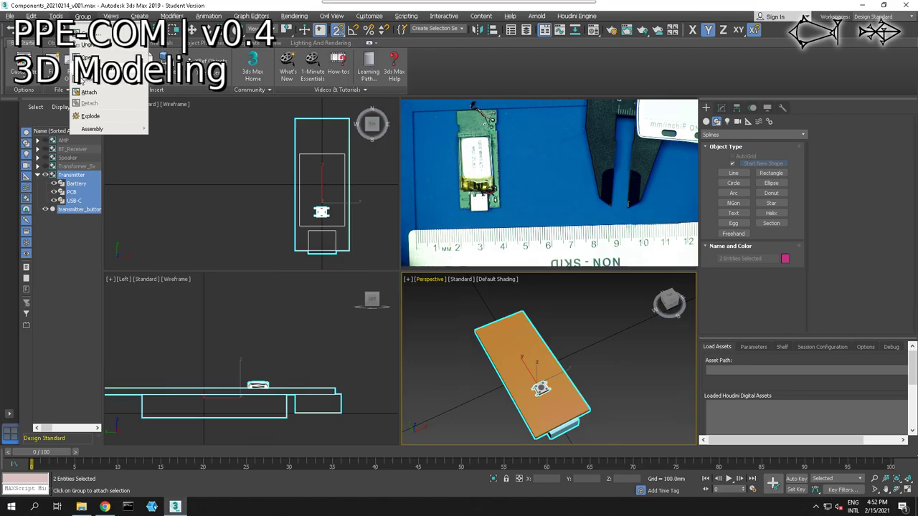
left_click(82, 91)
left_click(61, 219)
- Attach only the selected transmitter_button to the Transmitter group by picking the PCB in the perspective view, and save the scene
left_click(64, 210)
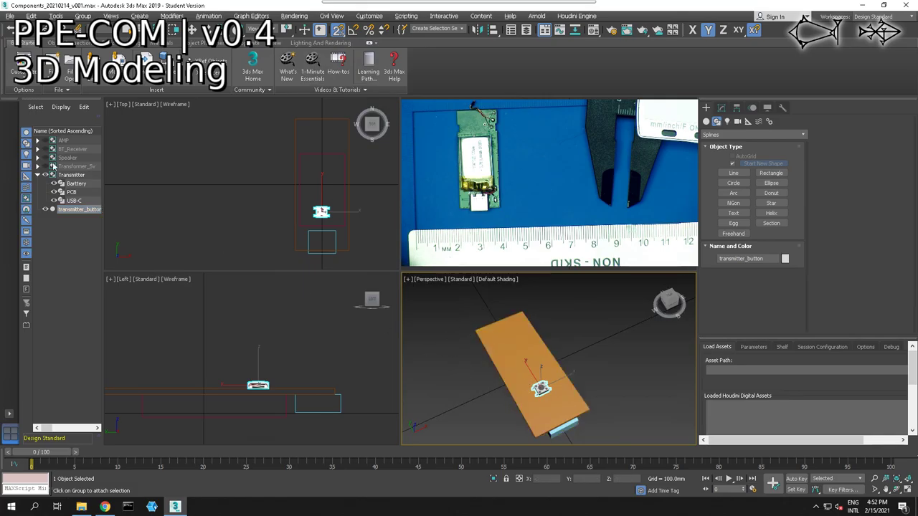
left_click(57, 16)
mouse_move(83, 15)
left_click(85, 93)
left_click(484, 330)
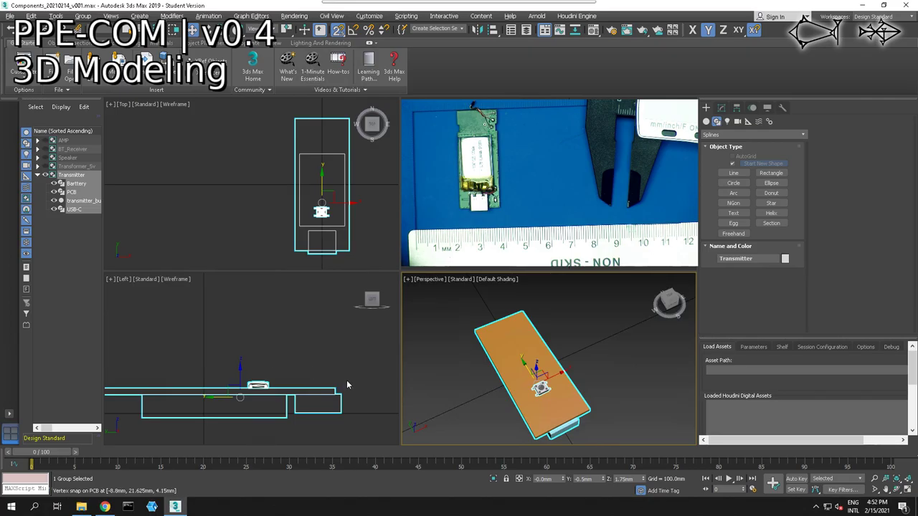
left_click(440, 371)
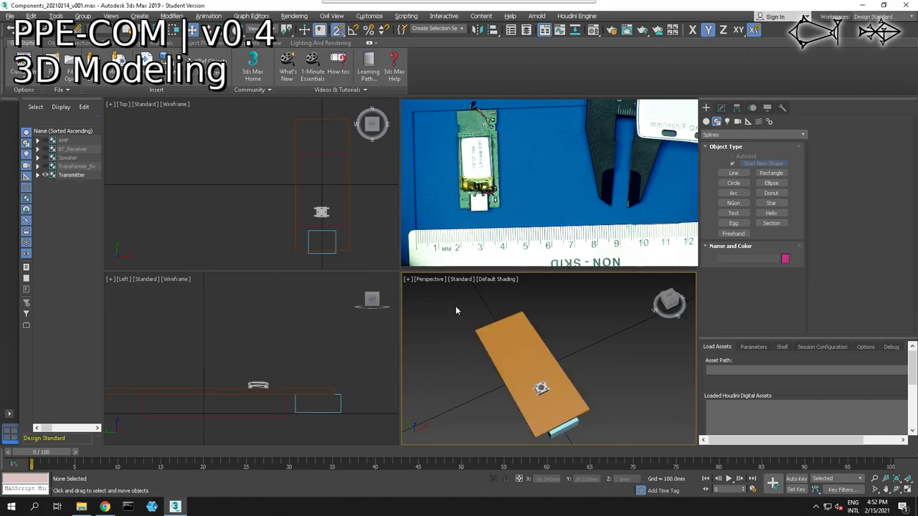
key("ctrl+s")
- Try to import a SketchUp model file into the scene with the default import options
left_click(10, 16)
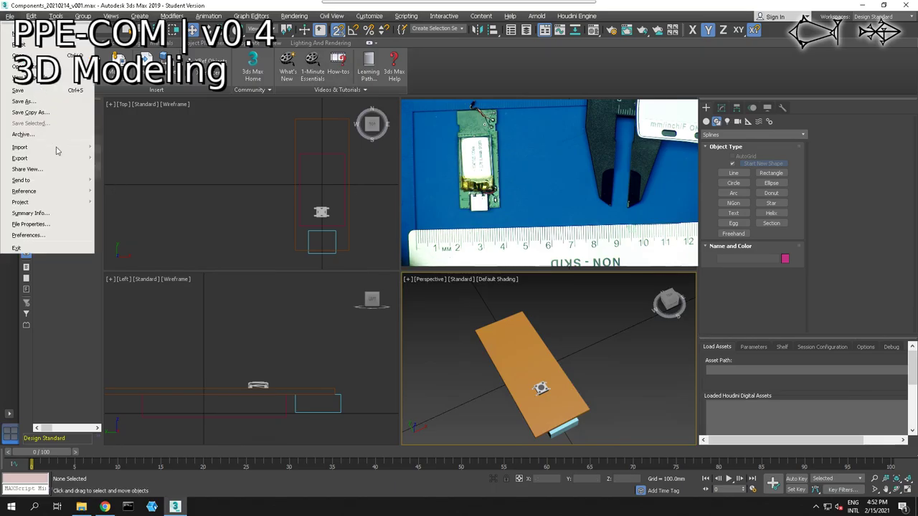
mouse_move(60, 148)
left_click(116, 154)
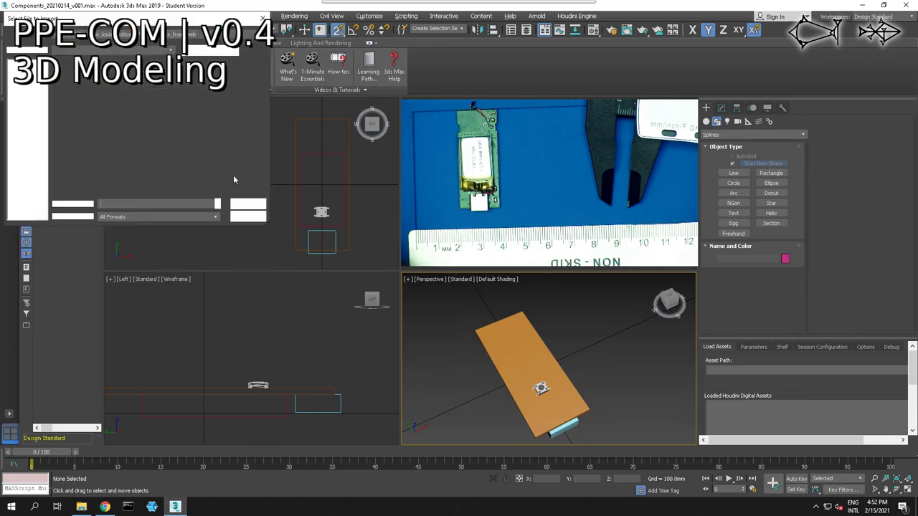
double_click(117, 85)
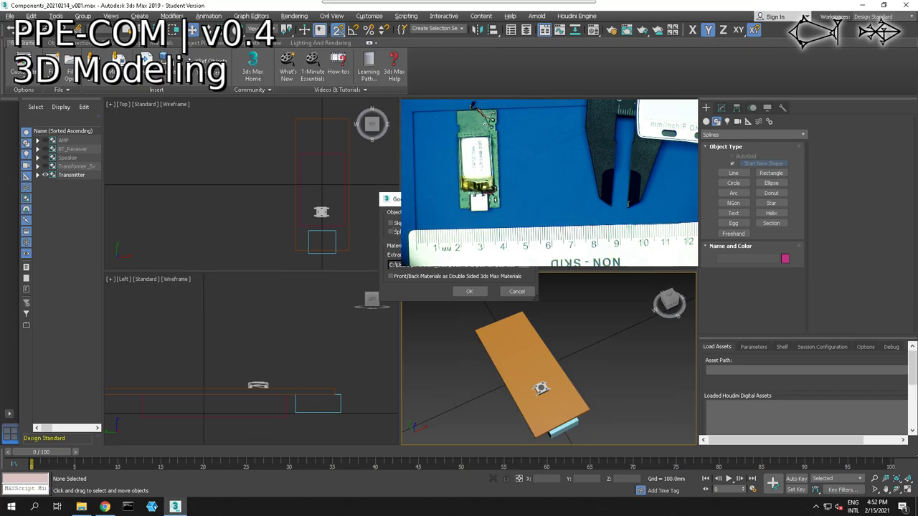
left_click(470, 292)
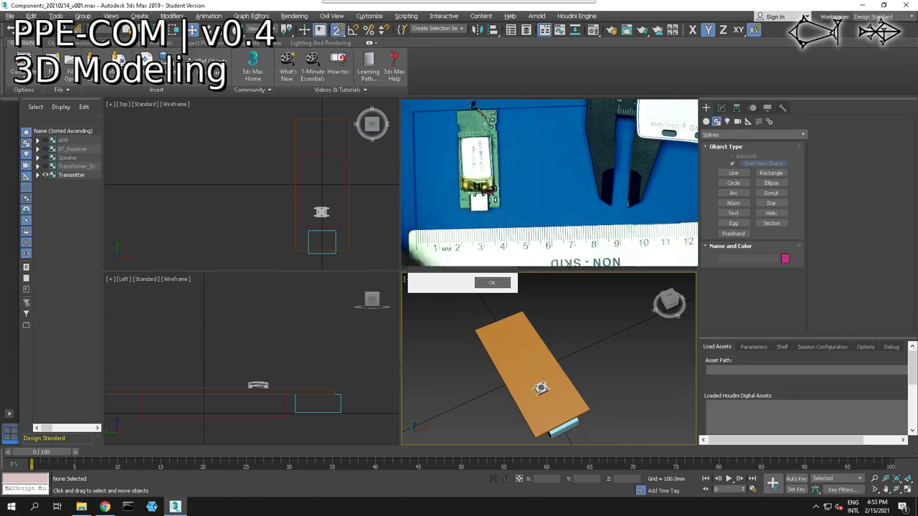
left_click(485, 284)
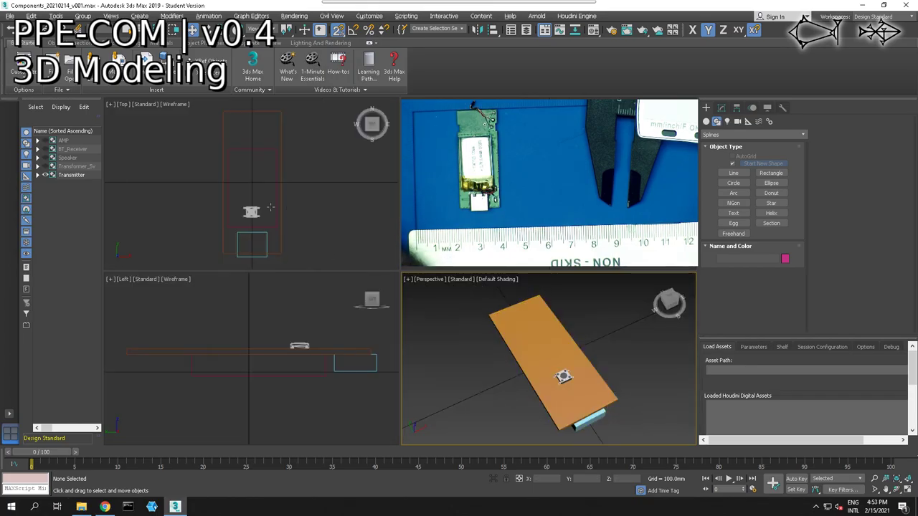
- Switch to the Chrome browser with the tactile switch model's download page
left_click(115, 201)
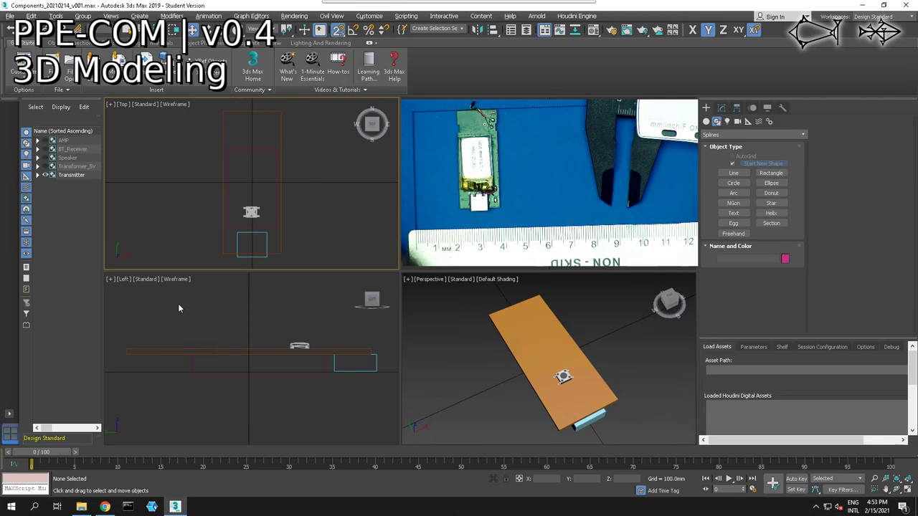
left_click(114, 507)
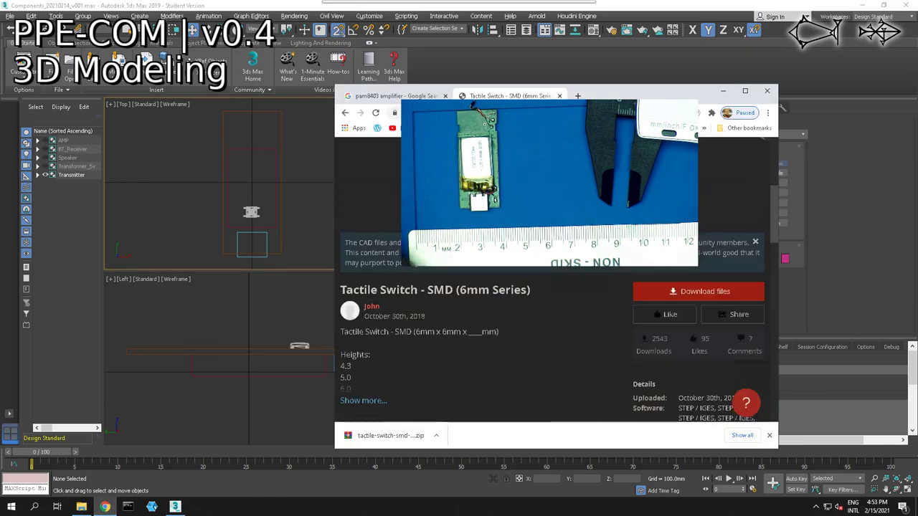